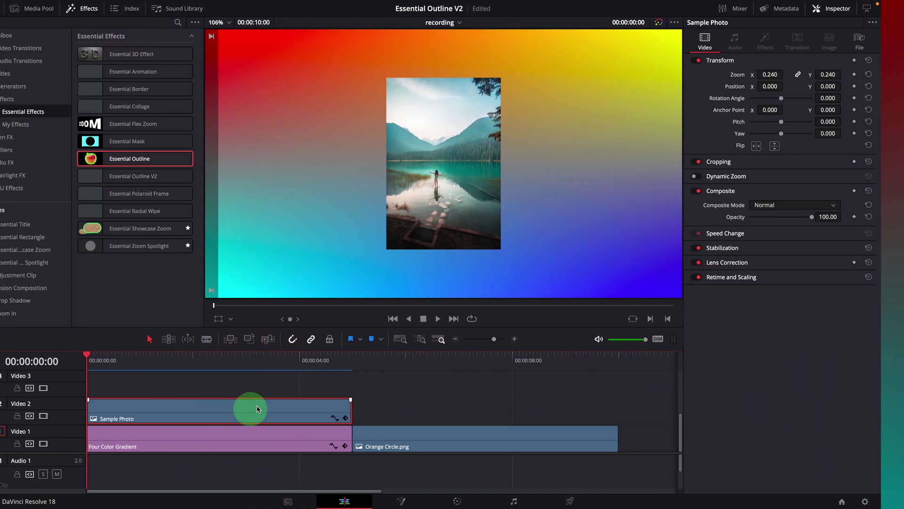
- Apply Essential Outline to the Sample Photo and reset its Rotation and Position X
drag(109, 356, 245, 365)
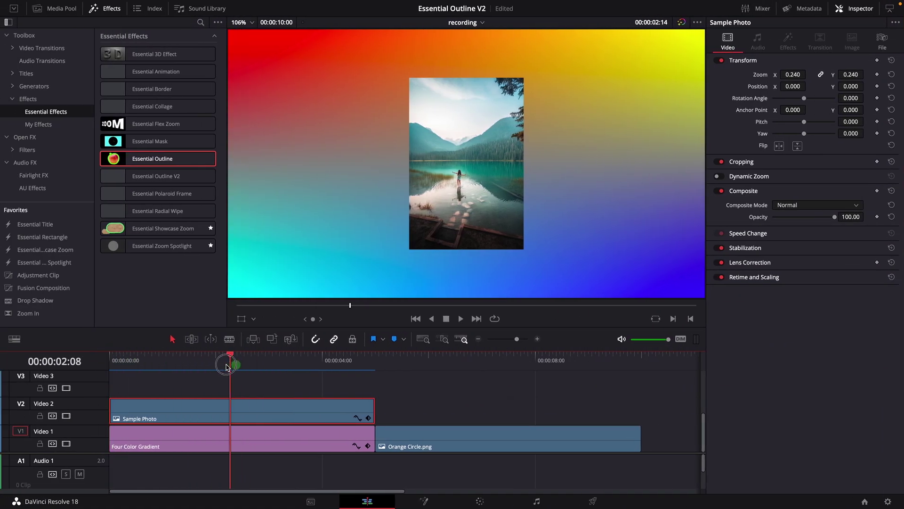
drag(144, 158, 460, 180)
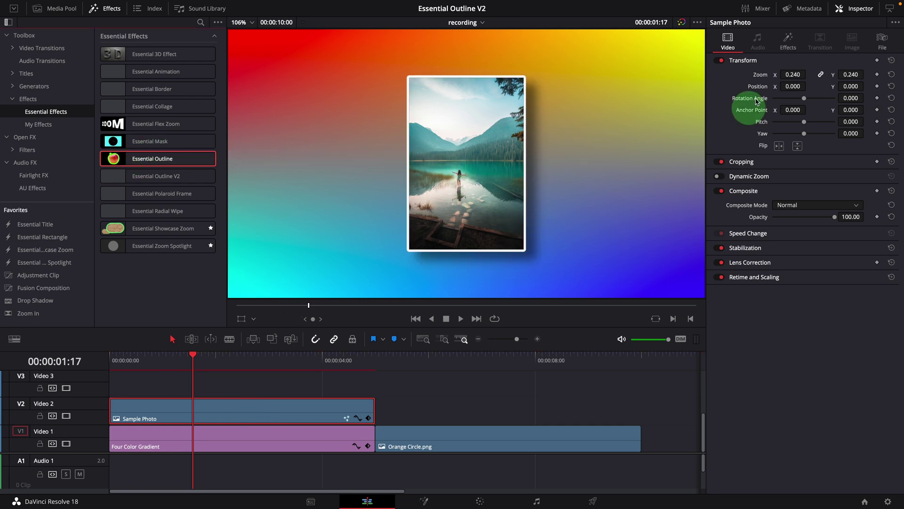
drag(791, 75, 802, 98)
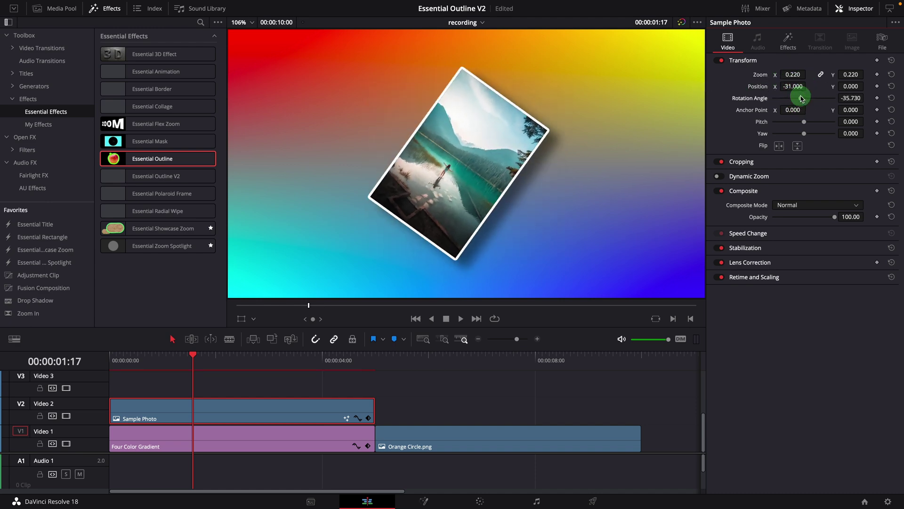
double_click(767, 98)
double_click(756, 88)
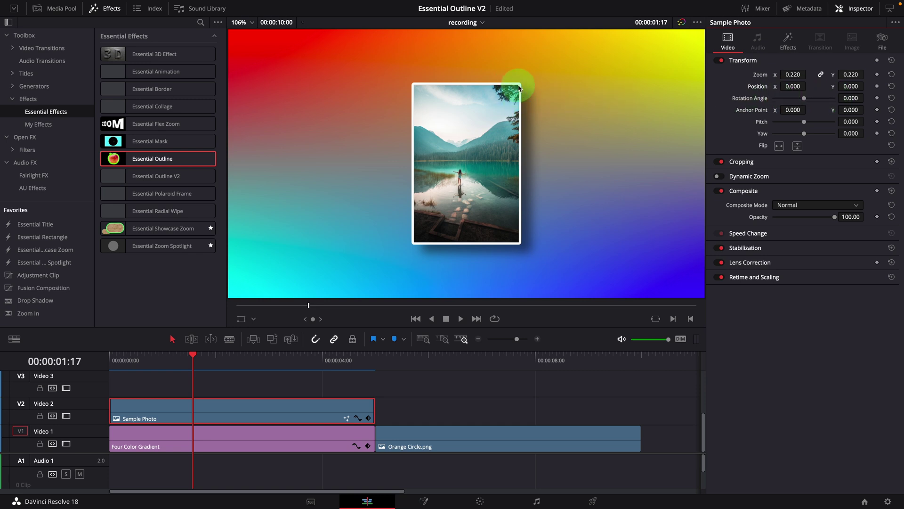
- Raise the photo's white Outline Thickness to 0.007 and jump to the orange circle
click(788, 40)
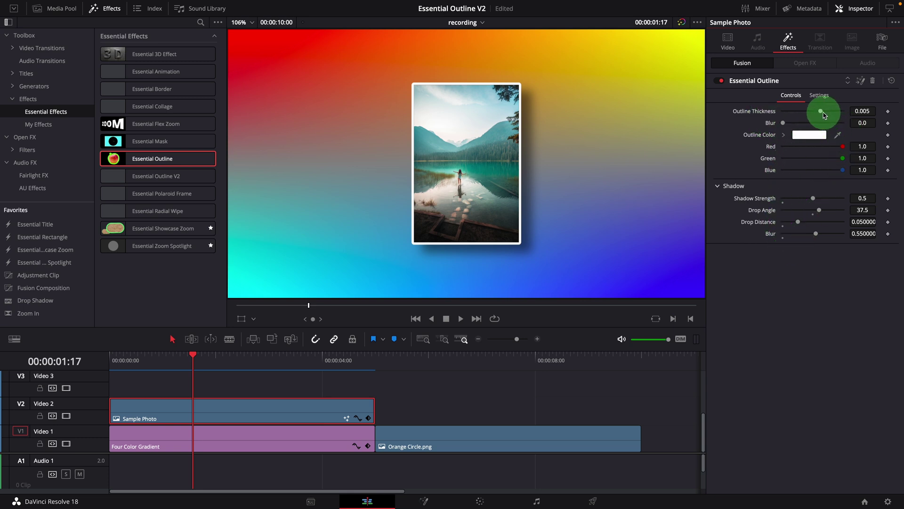
drag(821, 114, 824, 117)
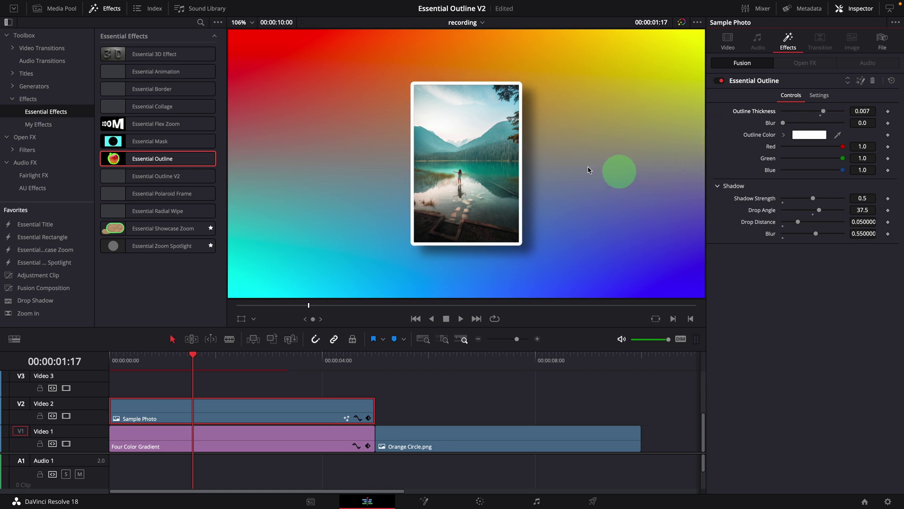
click(449, 363)
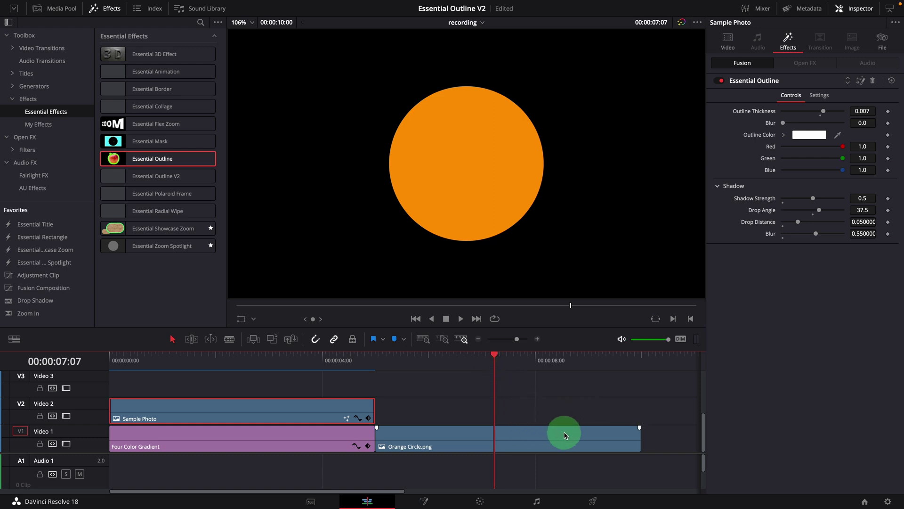
- Apply Essential Outline to the Orange Circle.png clip and zoom in to inspect its white edge
click(526, 441)
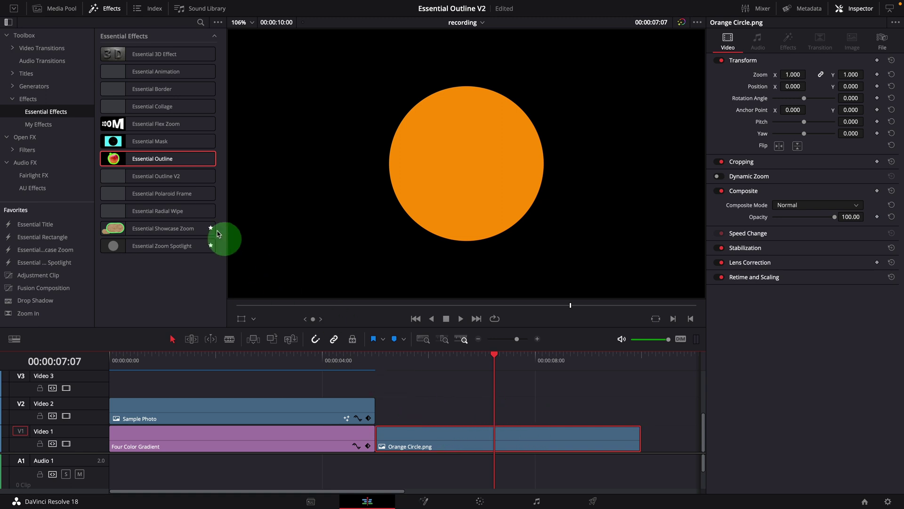
click(135, 160)
drag(135, 160, 419, 170)
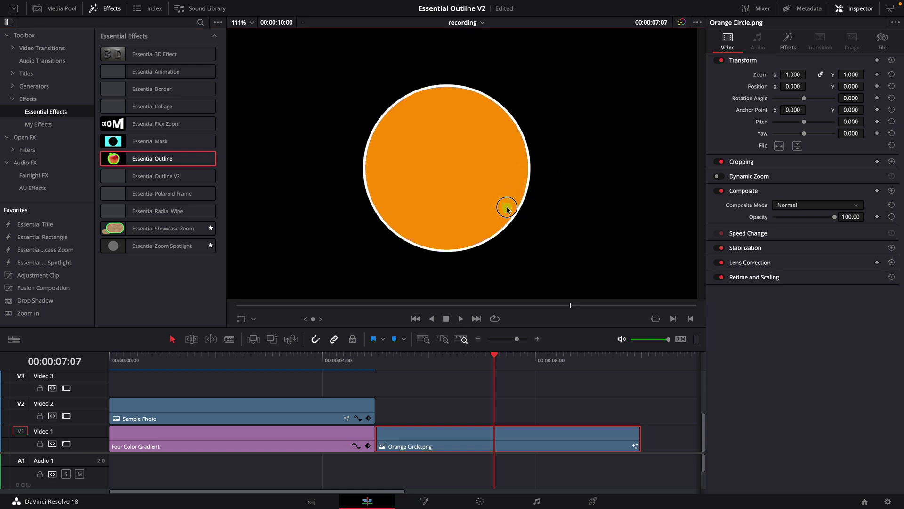
scroll(518, 203, up, 6)
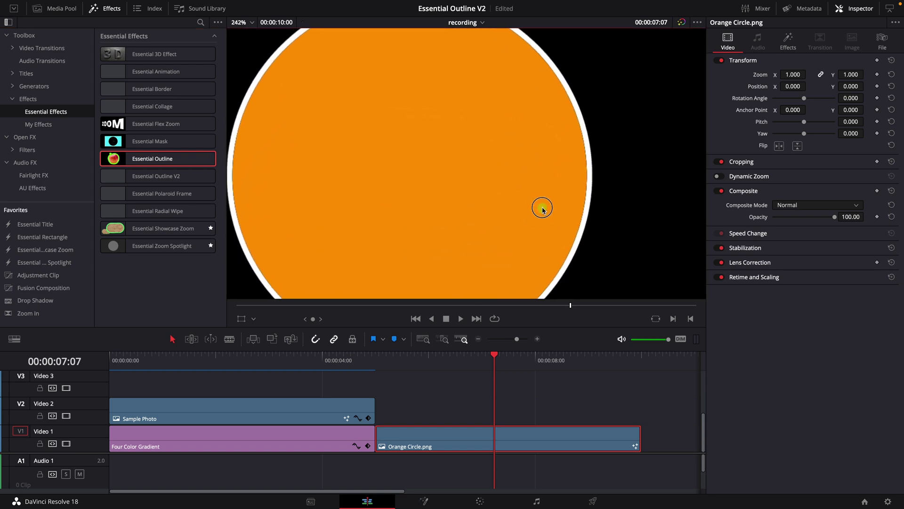
scroll(534, 210, up, 3)
drag(571, 202, 439, 184)
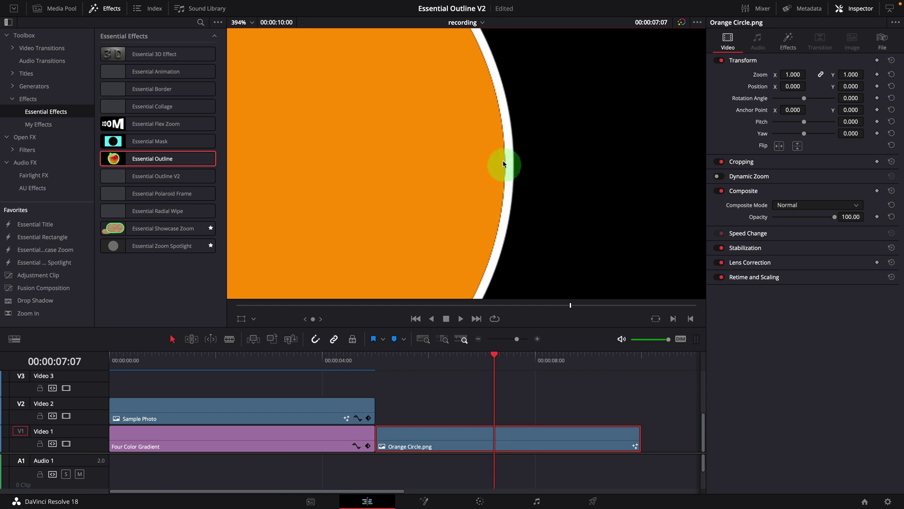
scroll(506, 146, up, 2)
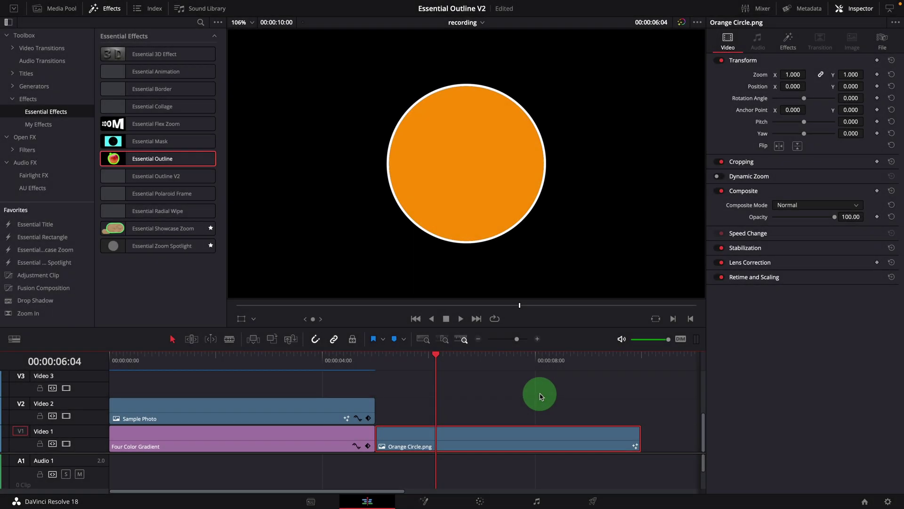
drag(539, 395, 446, 391)
- Duplicate the orange circle onto Video 2, strip its outline effect and offset it sideways
drag(367, 443, 372, 414)
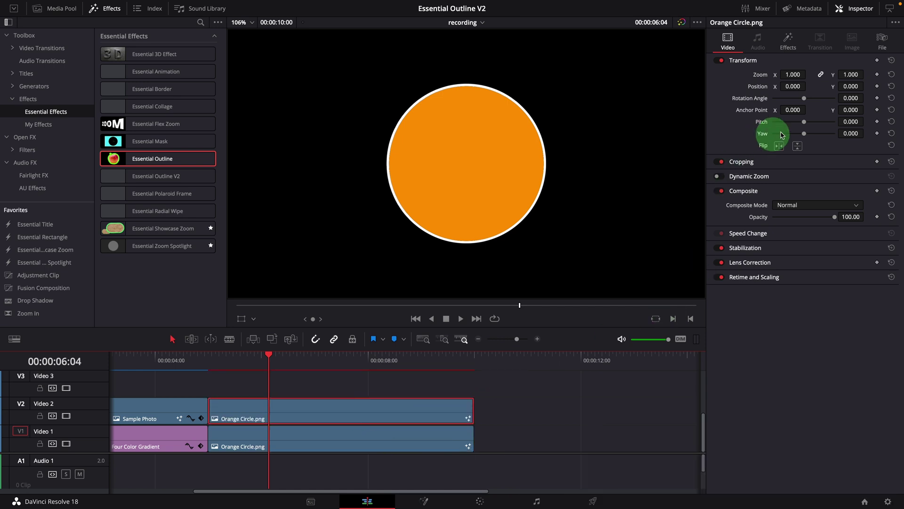
click(785, 47)
click(872, 81)
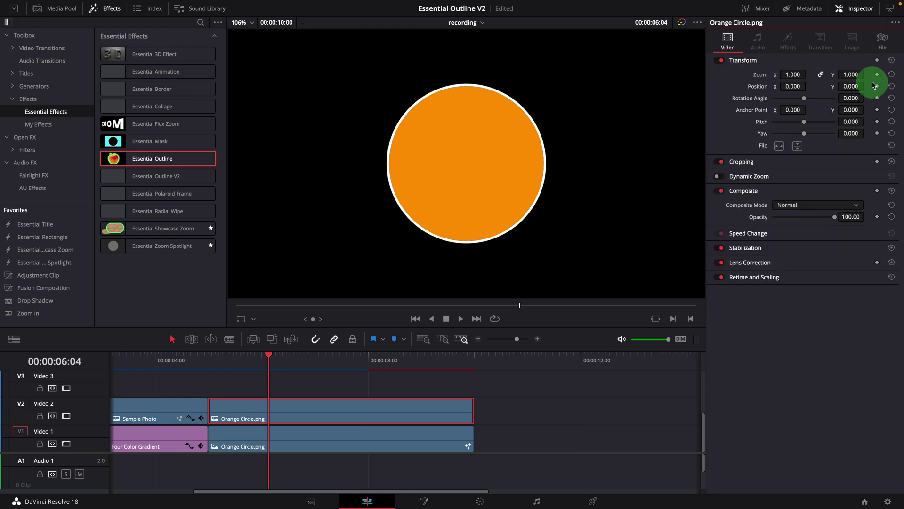
drag(792, 86, 872, 91)
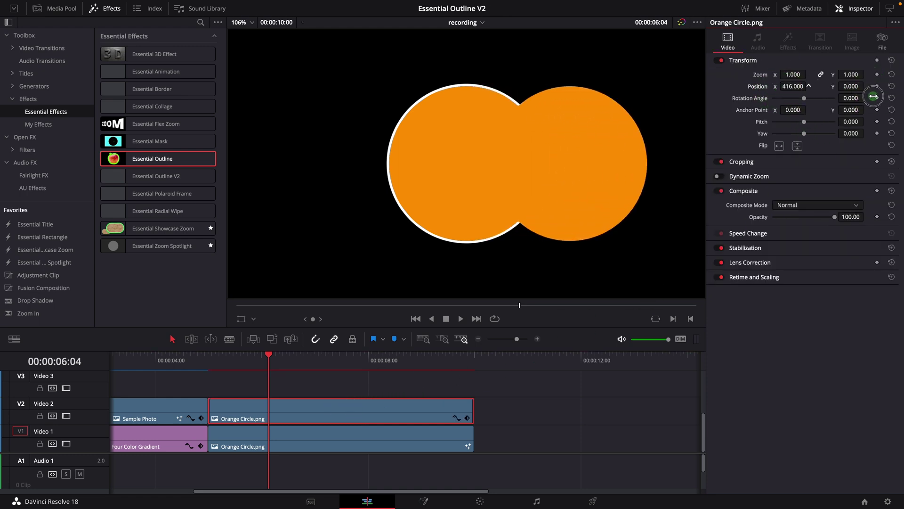
- Slide the original circle to the other side and apply Essential Outline V2 to the copy
click(390, 430)
click(821, 74)
drag(792, 86, 687, 95)
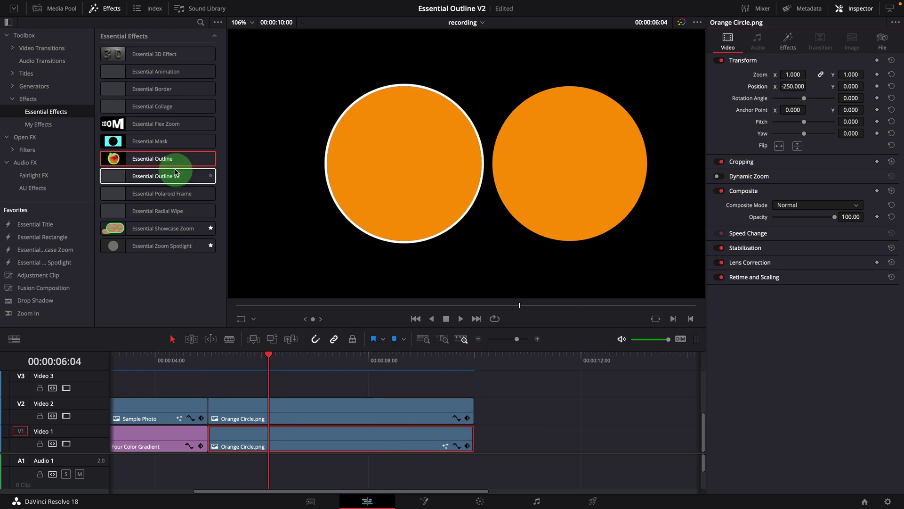
click(146, 177)
drag(146, 177, 332, 410)
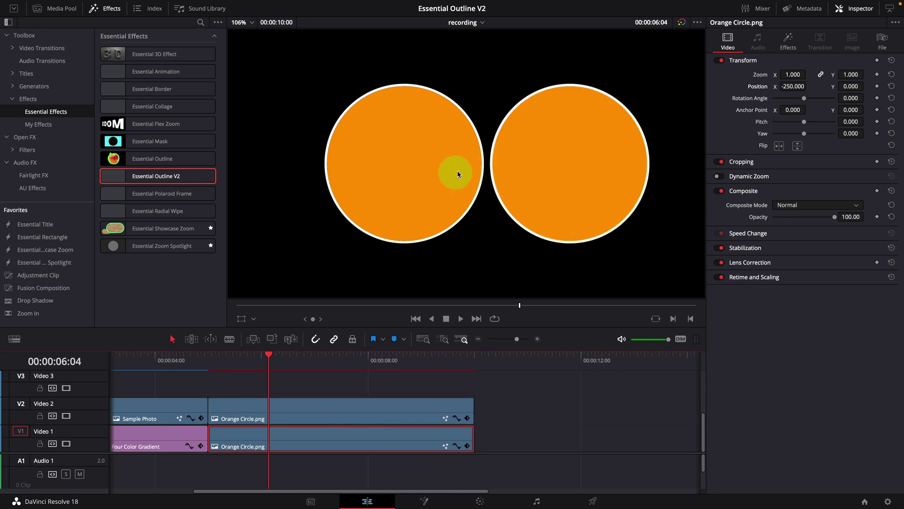
scroll(499, 226, up, 6)
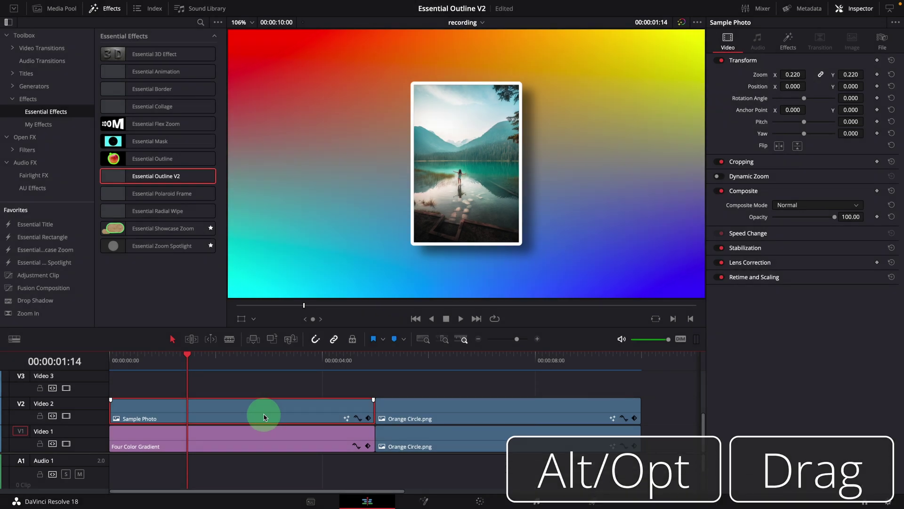
- Duplicate the Sample Photo onto Video 3, remove its Essential Outline and move it right to X 253
drag(262, 392, 288, 385)
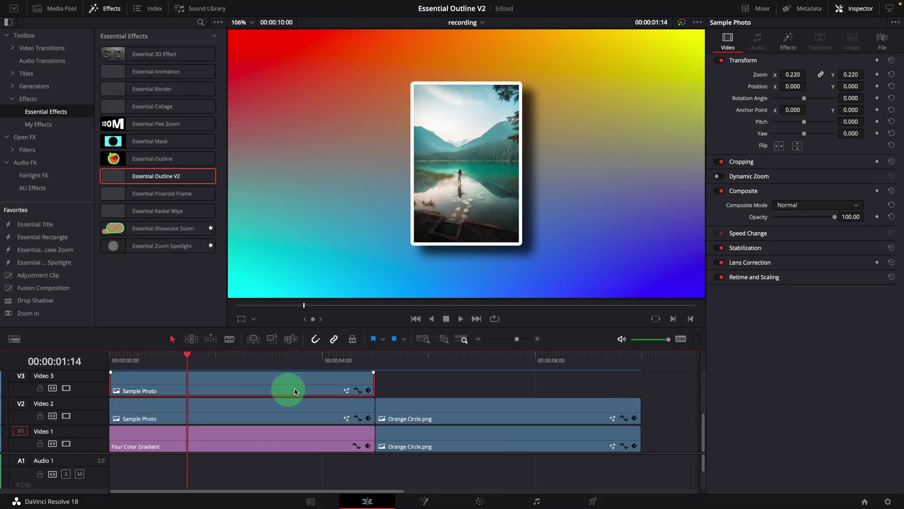
click(783, 43)
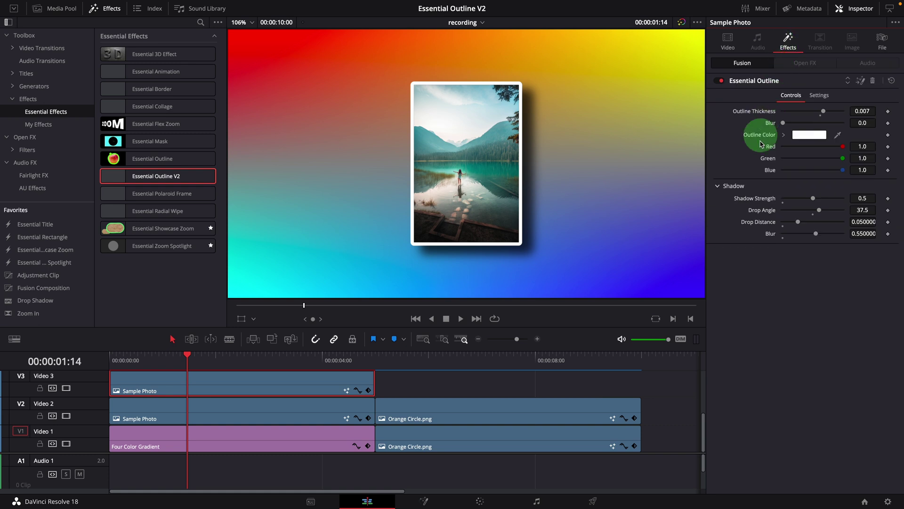
click(873, 81)
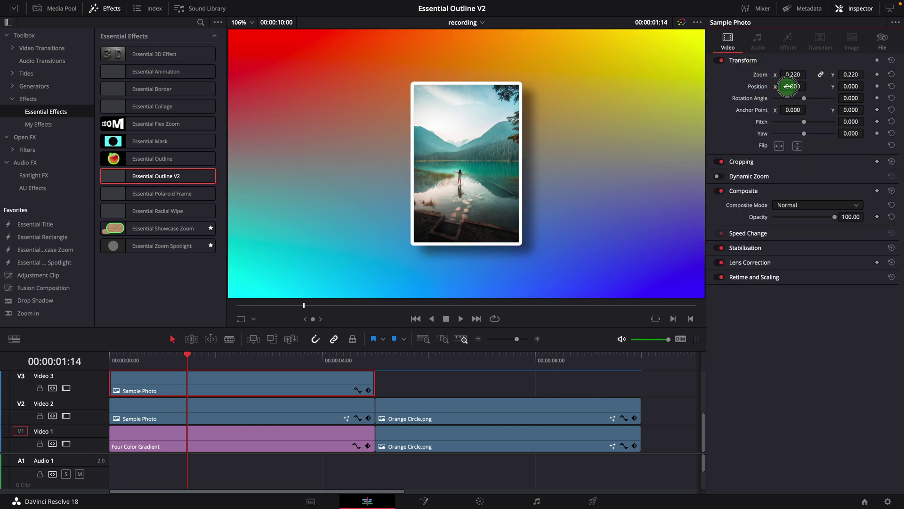
drag(793, 87, 451, 254)
- Shift the original photo left and apply Essential Outline V2 to the Video 3 copy
click(242, 407)
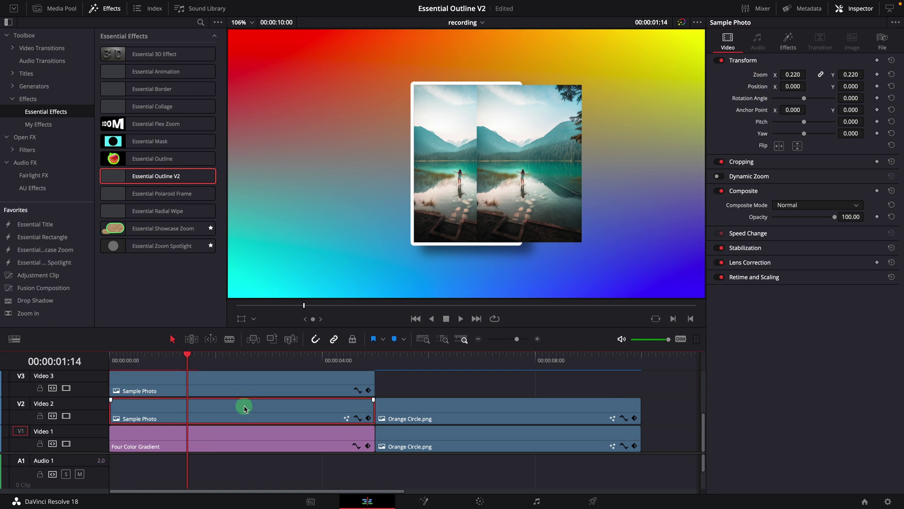
drag(793, 86, 664, 91)
click(272, 382)
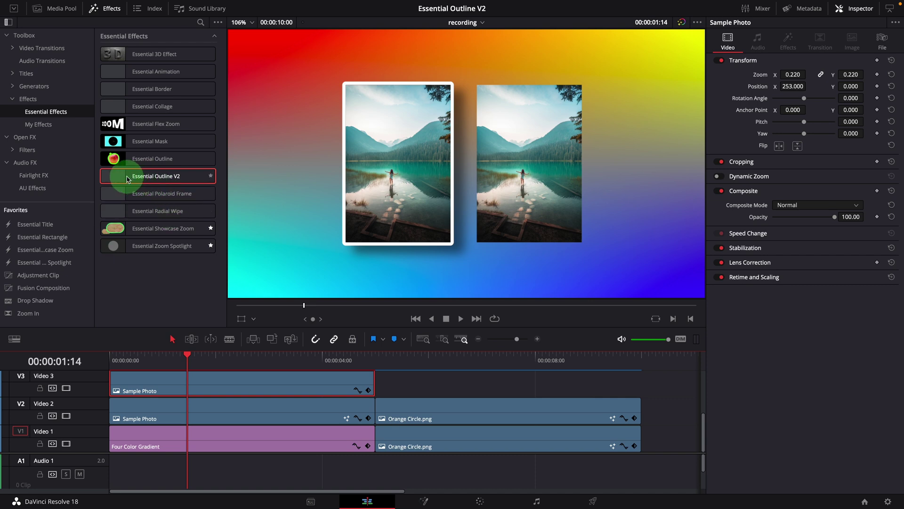
drag(126, 178, 267, 384)
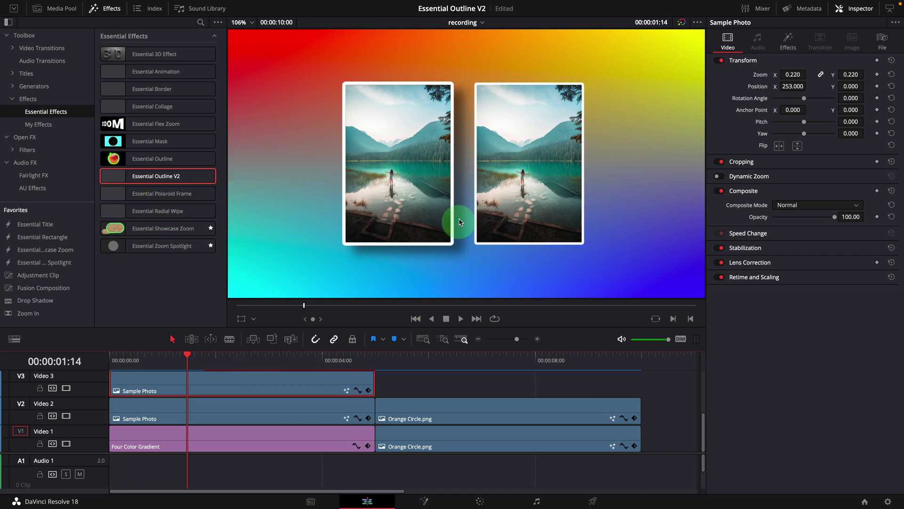
scroll(504, 177, up, 3)
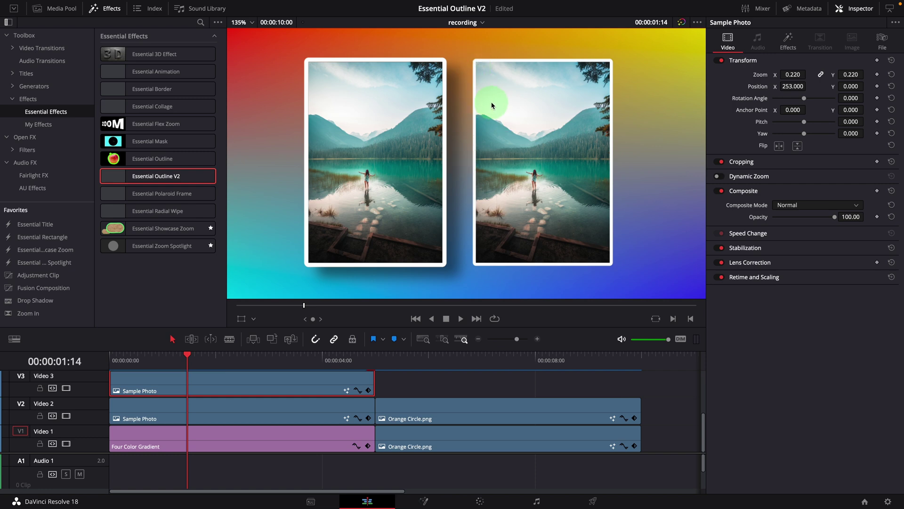
- Try the Box filter on the right photo's Essential Outline V2 and widen the outline
click(787, 42)
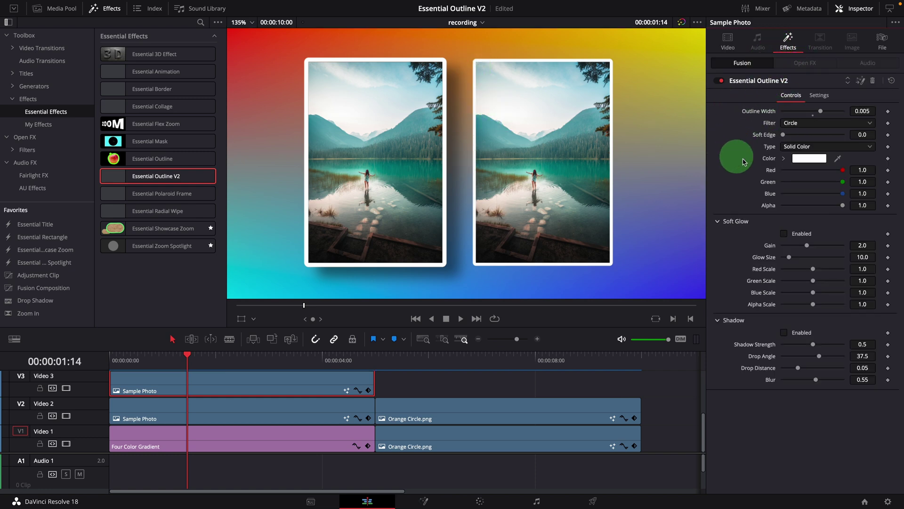
click(795, 123)
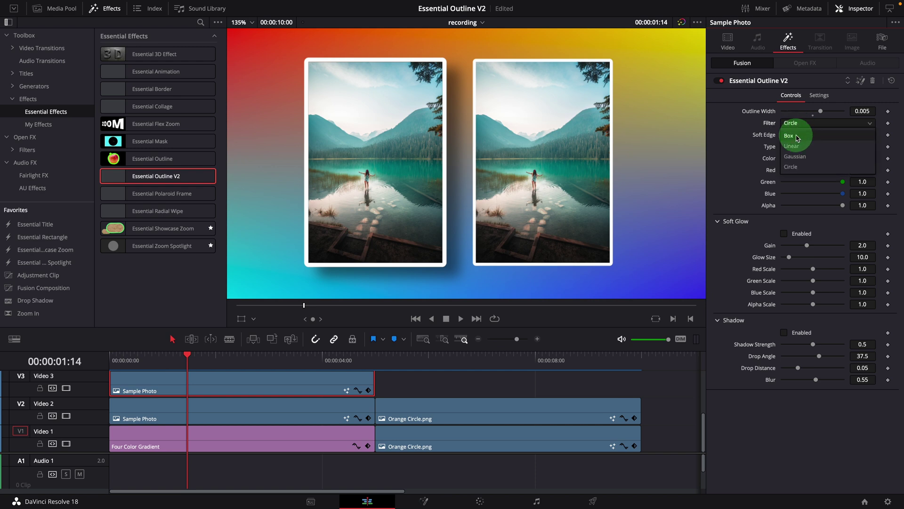
click(797, 137)
scroll(655, 82, up, 2)
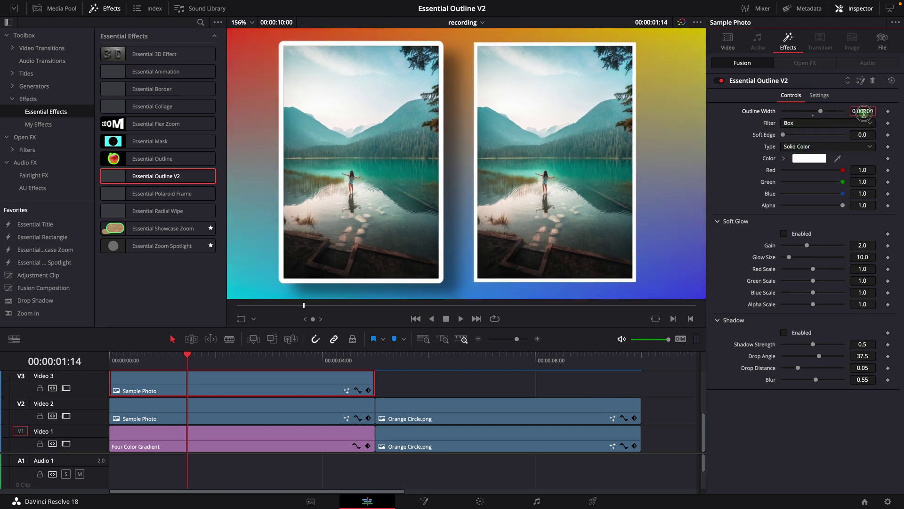
drag(864, 113, 529, 127)
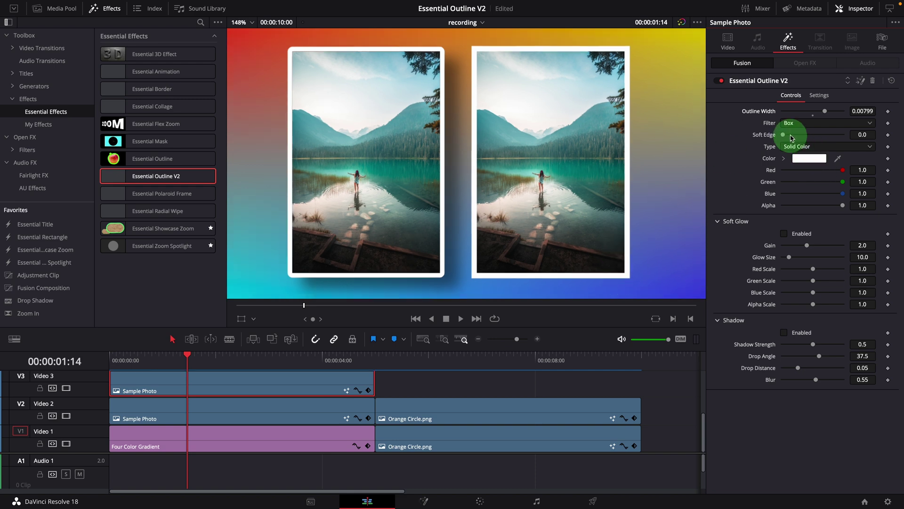
- Switch the outline filter back to Circle and set Outline Width to -0.0069
click(794, 128)
click(795, 165)
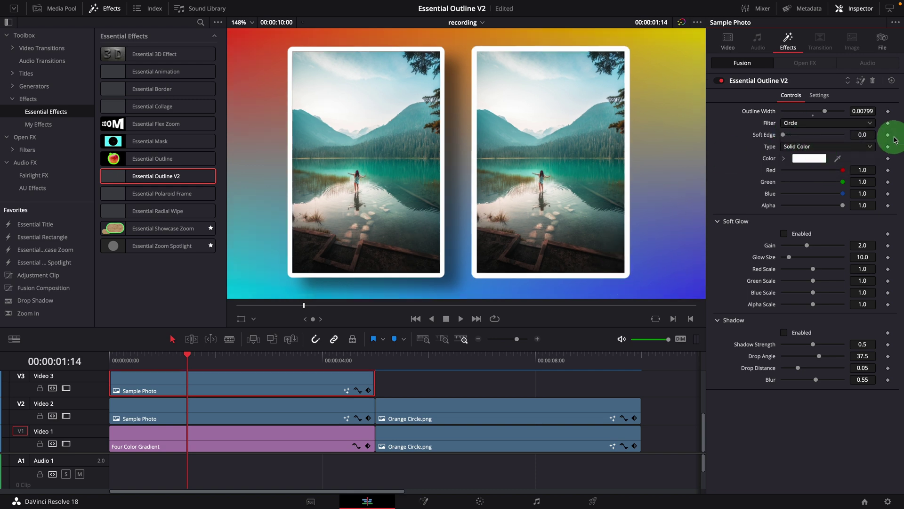
drag(825, 112, 806, 120)
scroll(654, 80, up, 2)
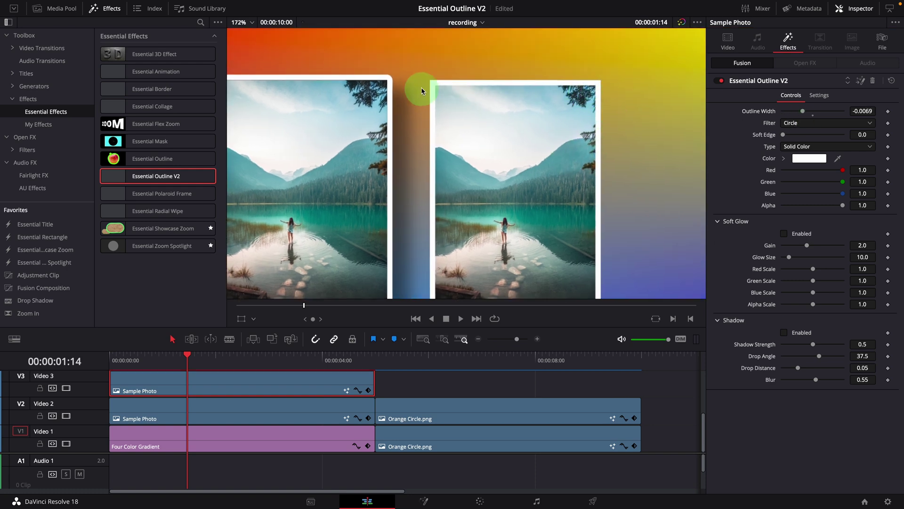
scroll(581, 184, down, 3)
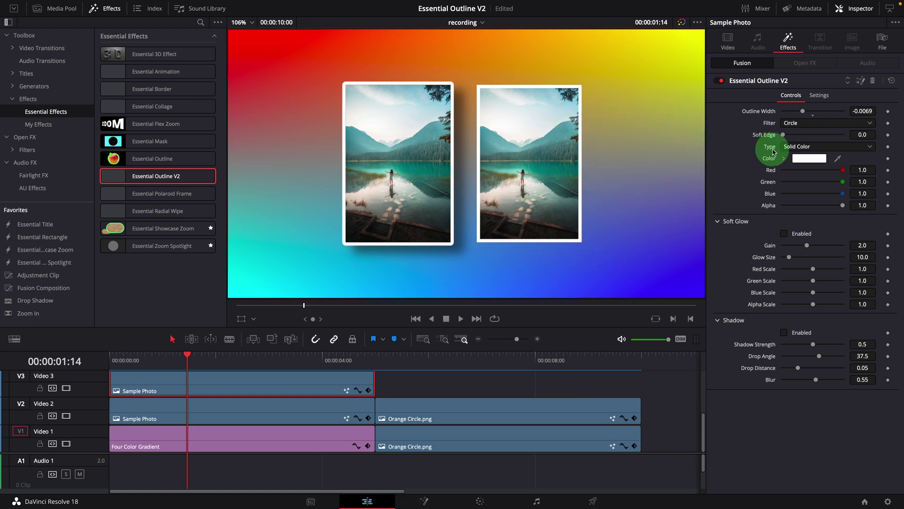
- Change the right photo's outline fill to an Angle gradient
click(870, 146)
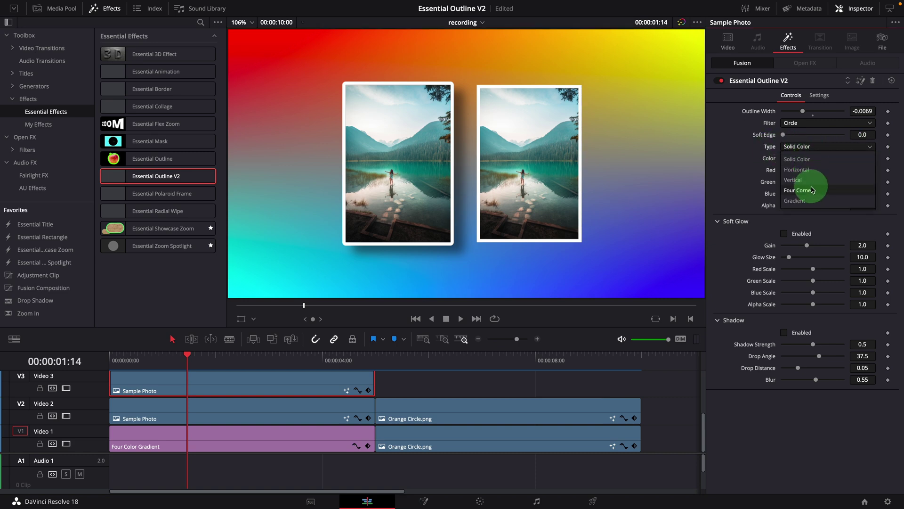
click(799, 201)
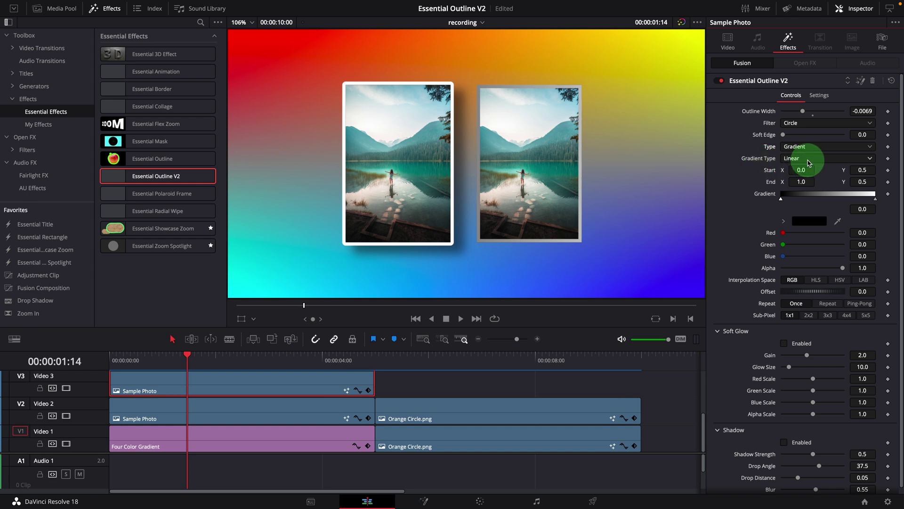
click(795, 159)
click(799, 224)
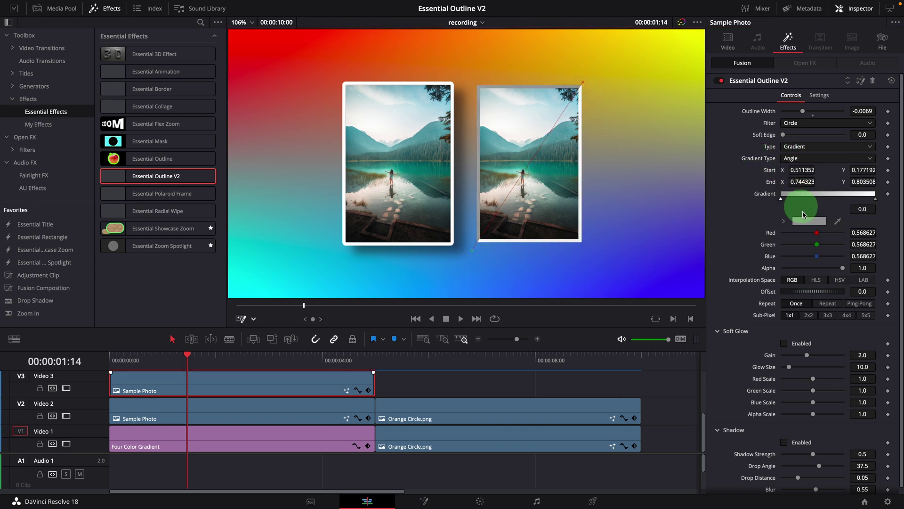
- Set the gradient colour to dark grey and nudge the gradient's start point on the photo
click(803, 220)
click(689, 158)
click(760, 304)
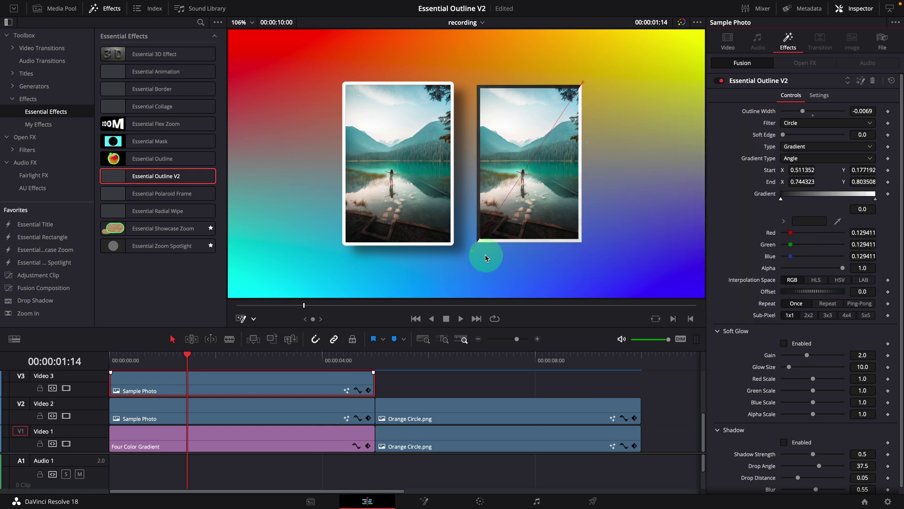
drag(473, 250, 474, 248)
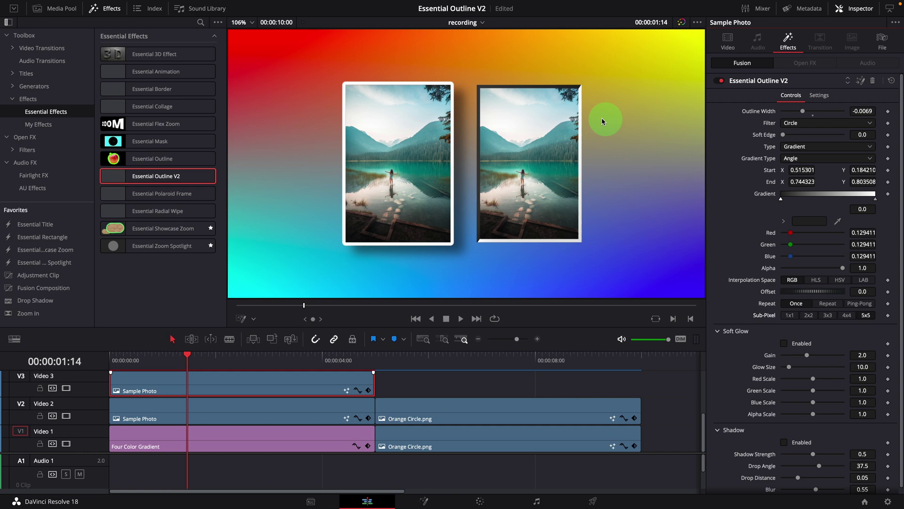
scroll(611, 217, up, 1)
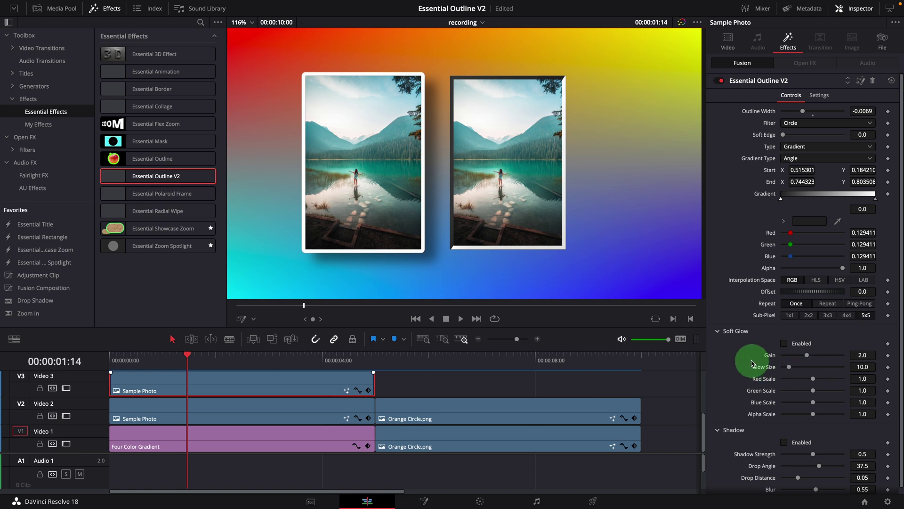
- Enable Soft Glow with Glow Size 3.9, Gain 1.22 and Red 2.0, Green 1.417, Blue 0.63
click(785, 344)
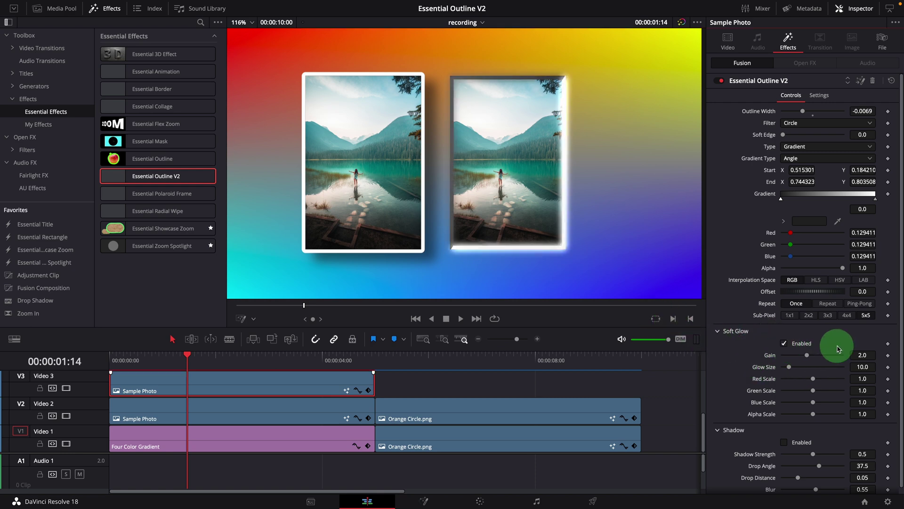
drag(789, 367, 825, 390)
scroll(824, 379, down, 1)
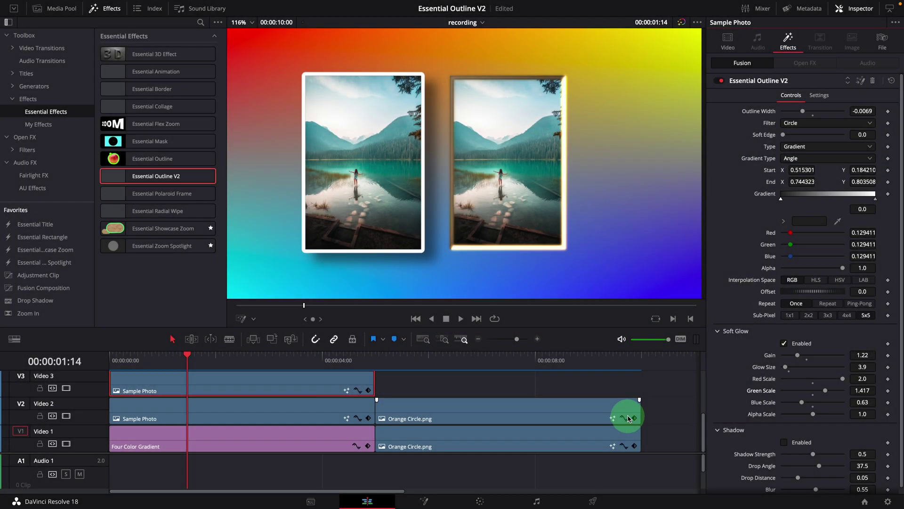
- Copy the Sample Photo clip from Video 2 and paste it at 10:00
click(302, 418)
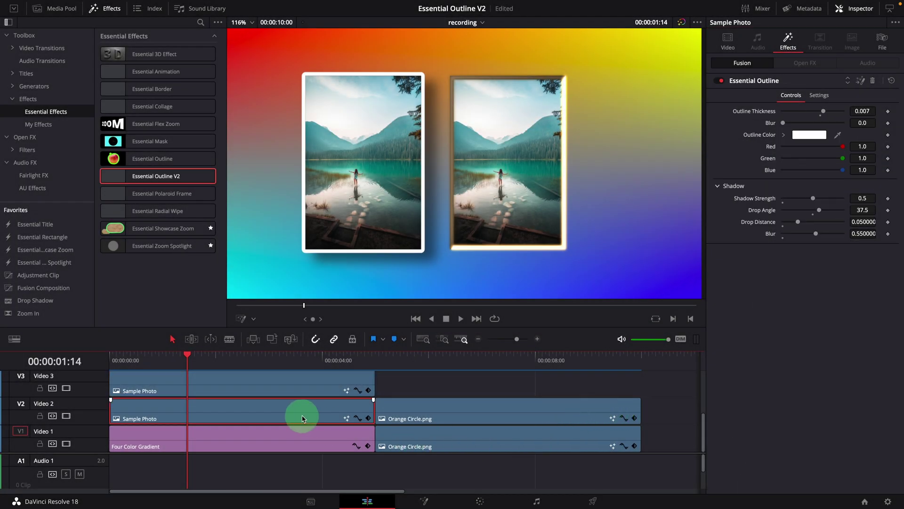
key(ctrl+c)
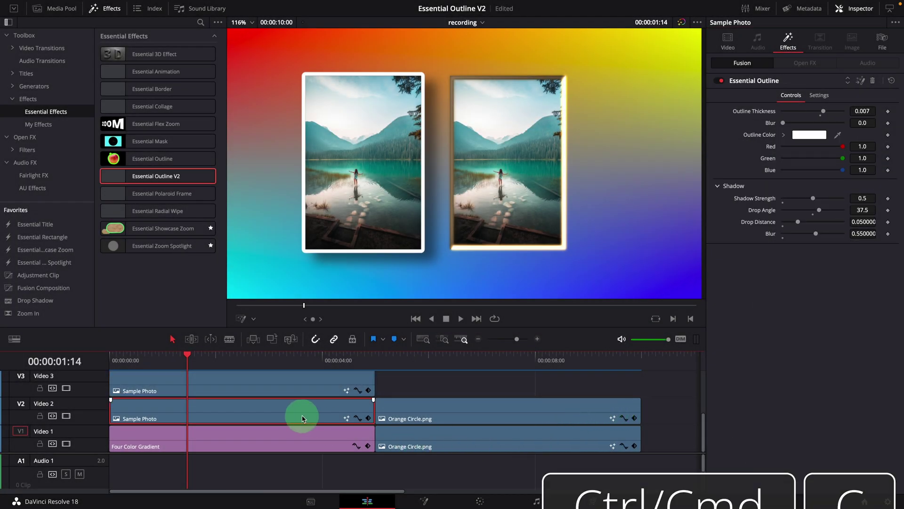
click(640, 359)
key(ctrl+v)
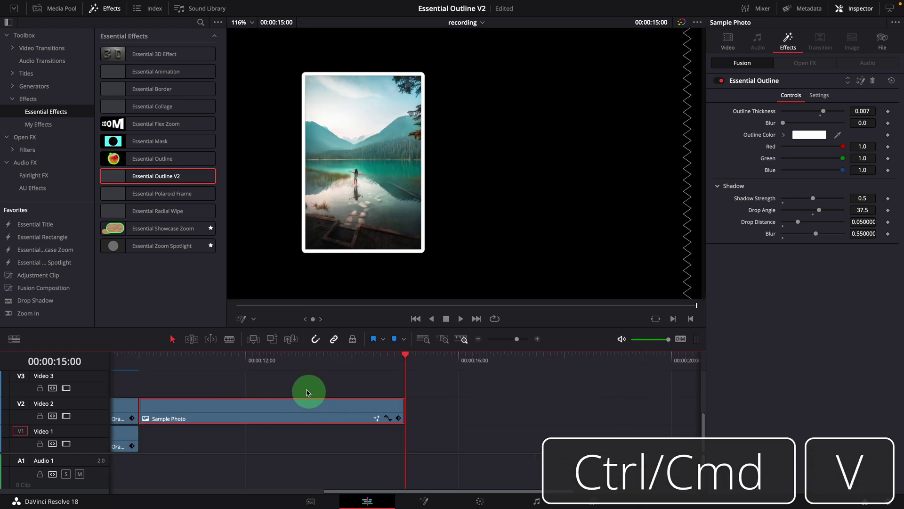
- Move the pasted photo down to Video 1 and remove its Essential Outline
click(279, 360)
drag(297, 414, 306, 441)
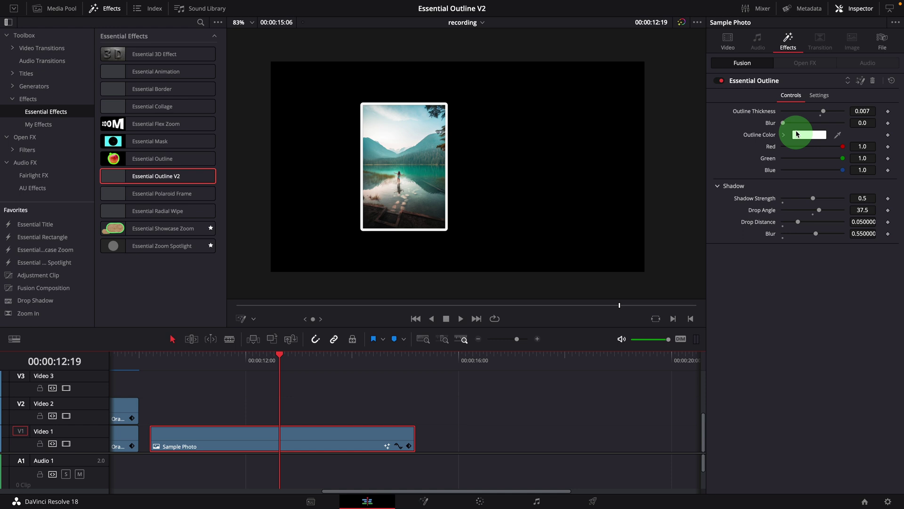
click(873, 82)
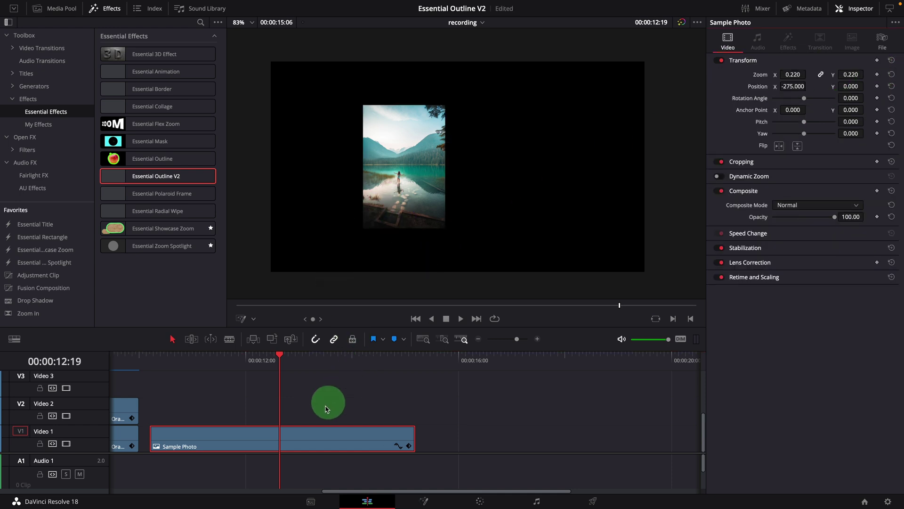
click(281, 442)
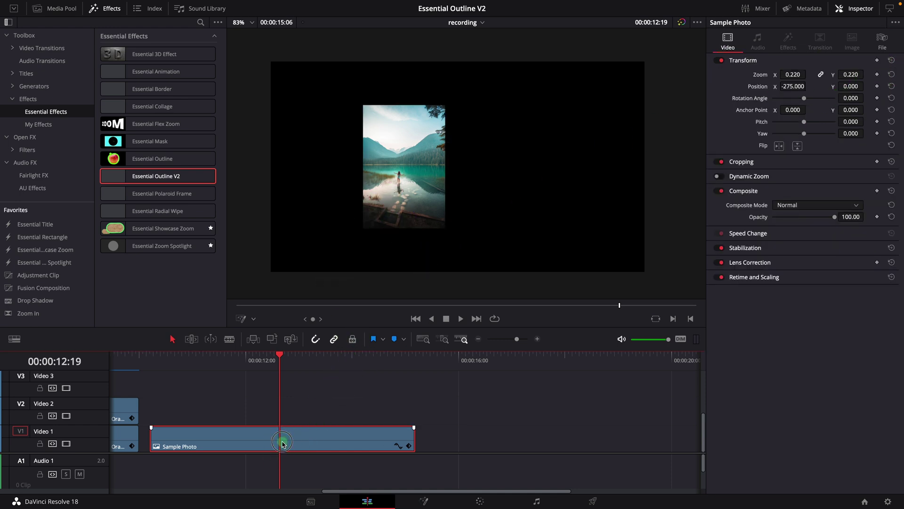
- Turn the plain Sample Photo copy on Video 1 into a compound clip named 'Outline Tutorial'
right_click(311, 443)
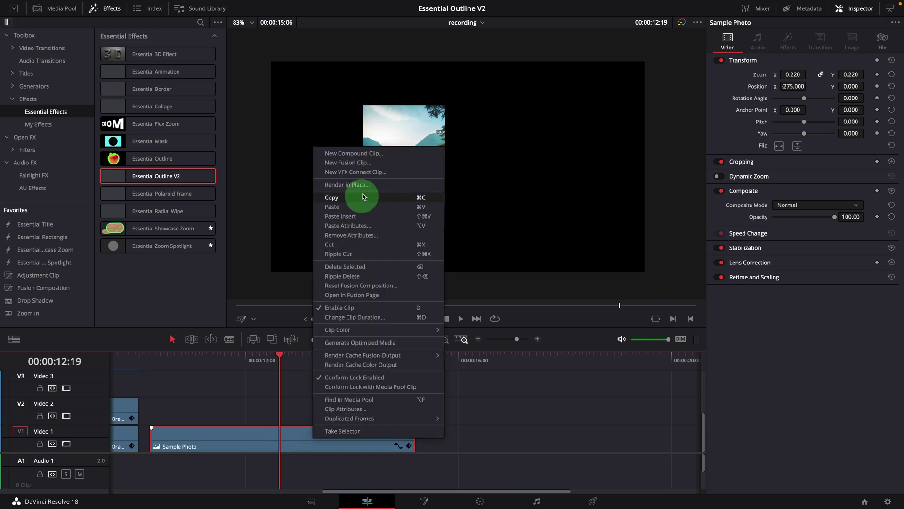
click(378, 155)
text(Outline Tur)
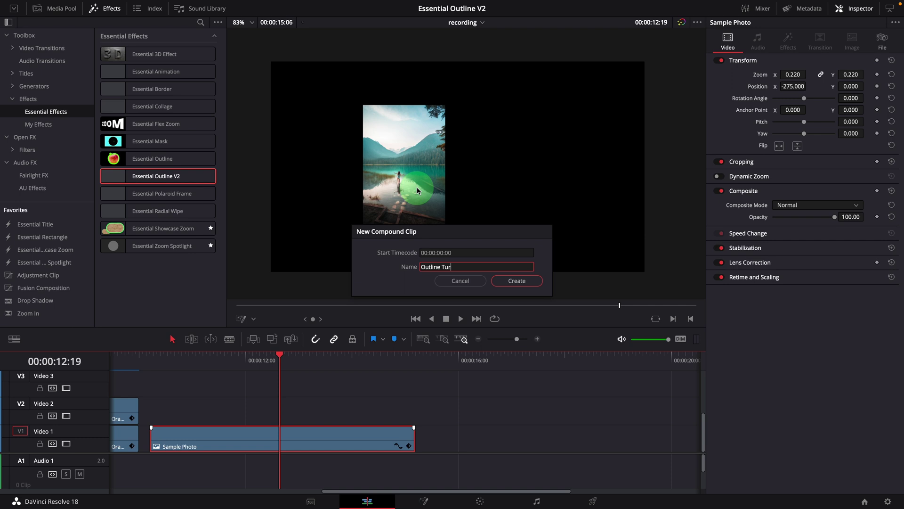
key(BackSpace)
text(torial)
click(515, 282)
click(335, 439)
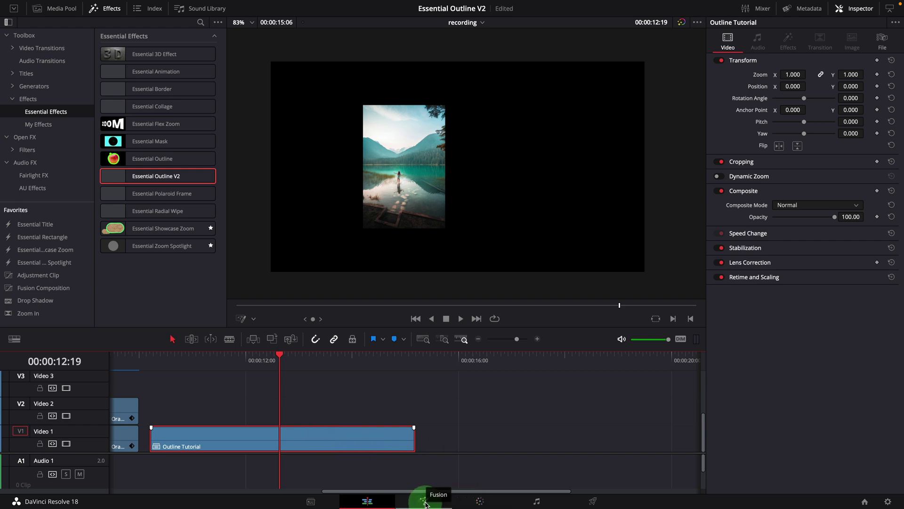
right_click(307, 442)
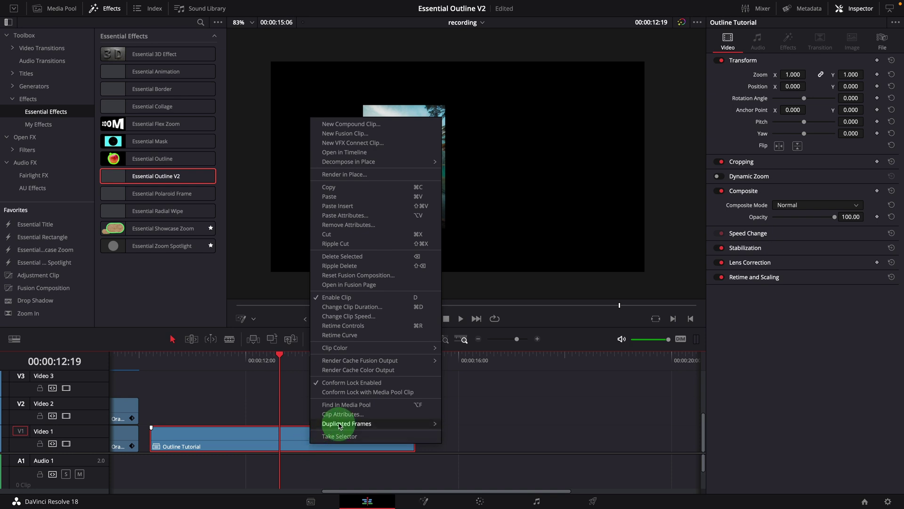
- Open Outline Tutorial in Fusion and insert a pipe router on the MediaIn1–MediaOut1 link
click(377, 285)
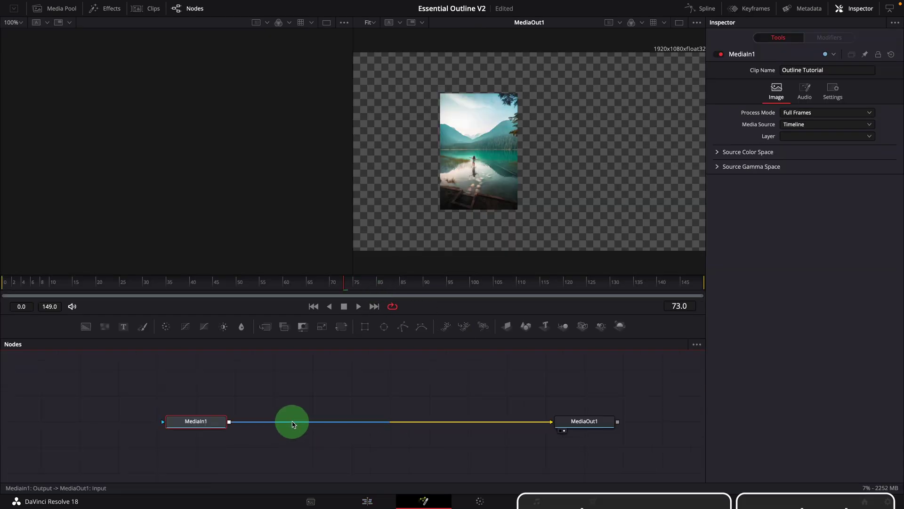
alt+click(292, 421)
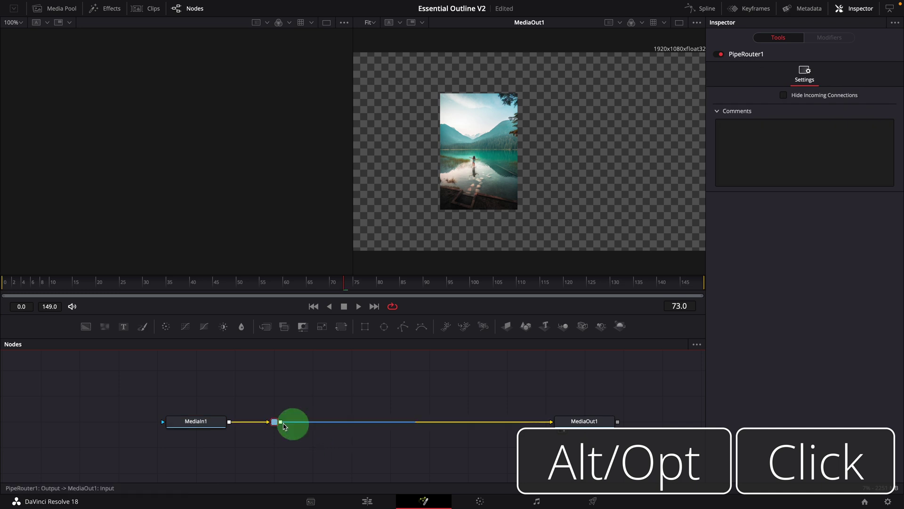
drag(196, 421, 157, 424)
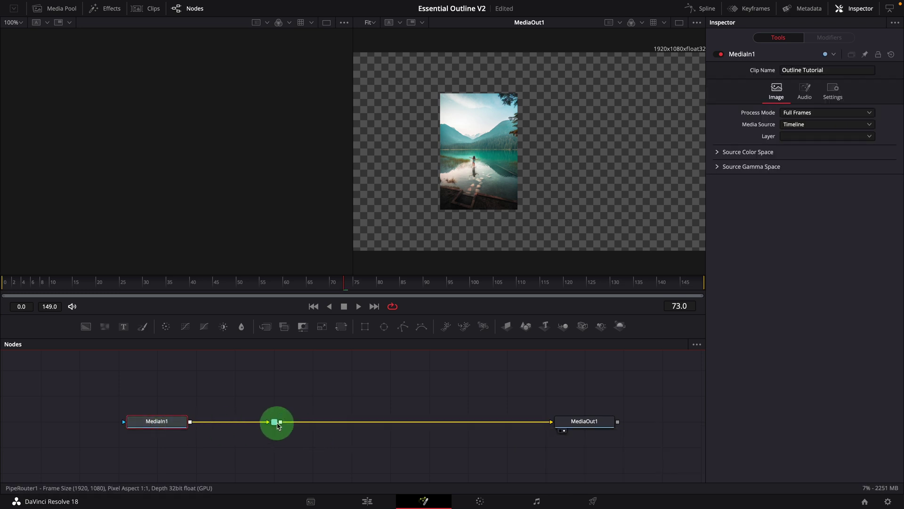
click(359, 447)
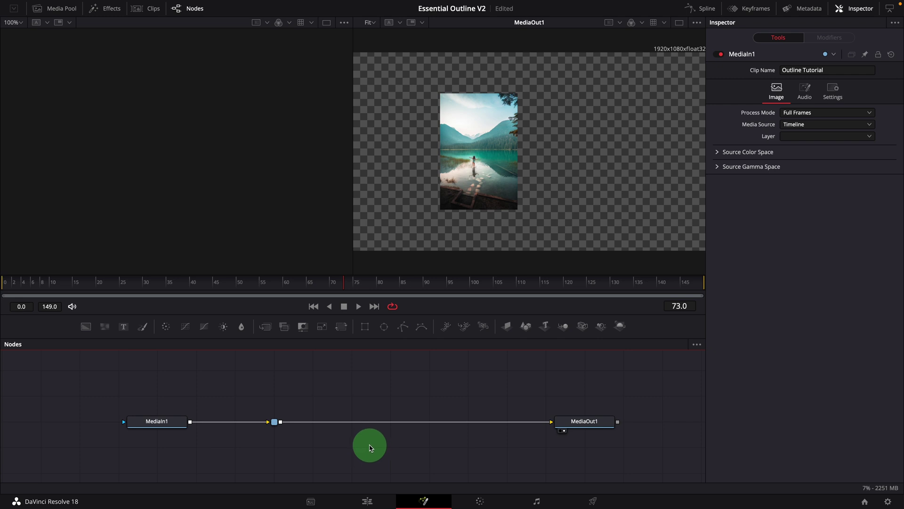
- Add an Erode / Dilate node above the main line and feed the pipe router into it
key(shift+space)
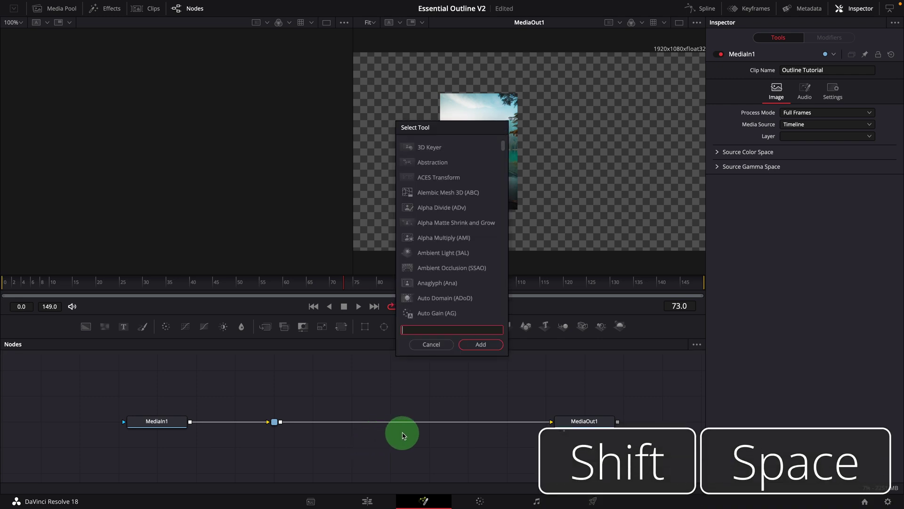
text(Erod)
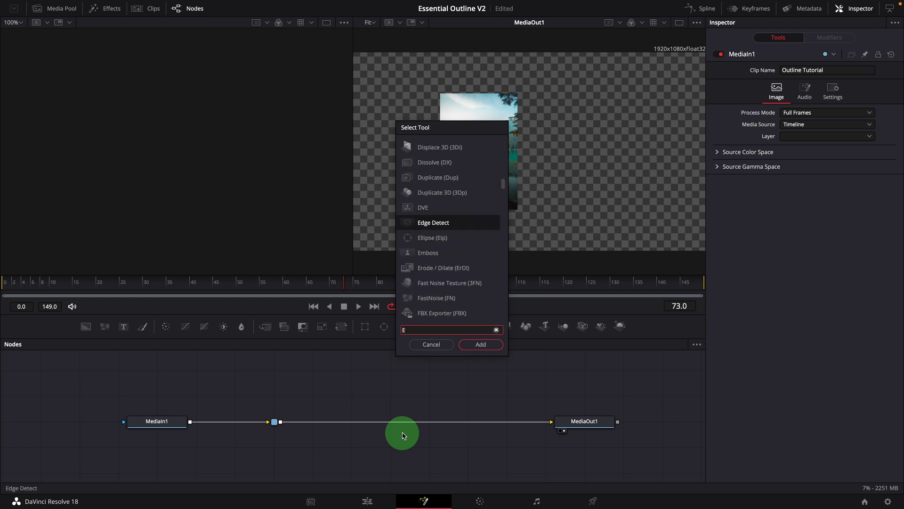
click(421, 150)
click(481, 344)
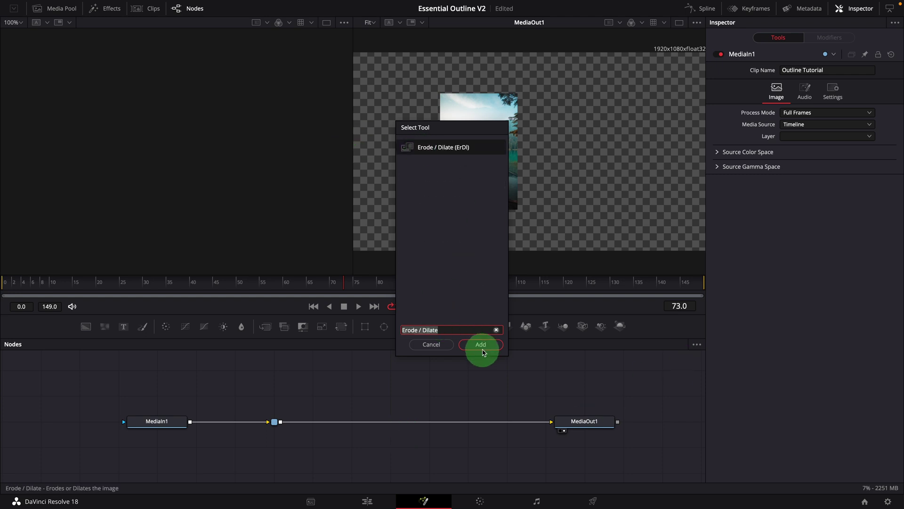
drag(312, 453, 339, 395)
click(342, 457)
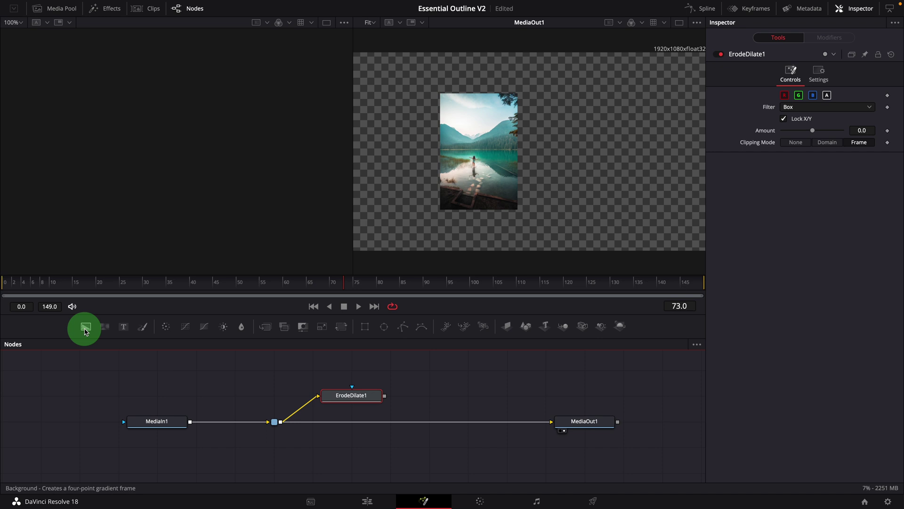
- Add a Background node after ErodeDilate1, wire ErodeDilate1 into its mask, and view it
click(85, 328)
drag(204, 354, 430, 391)
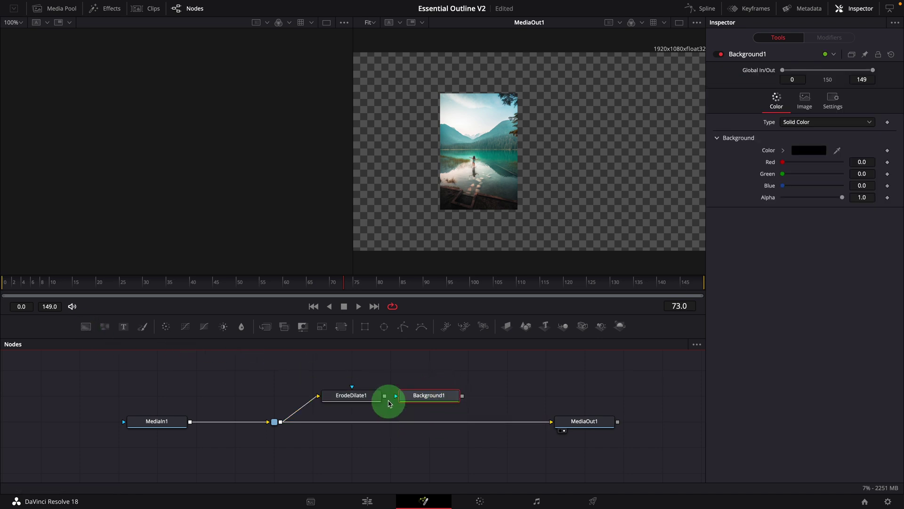
drag(384, 397, 396, 398)
click(408, 460)
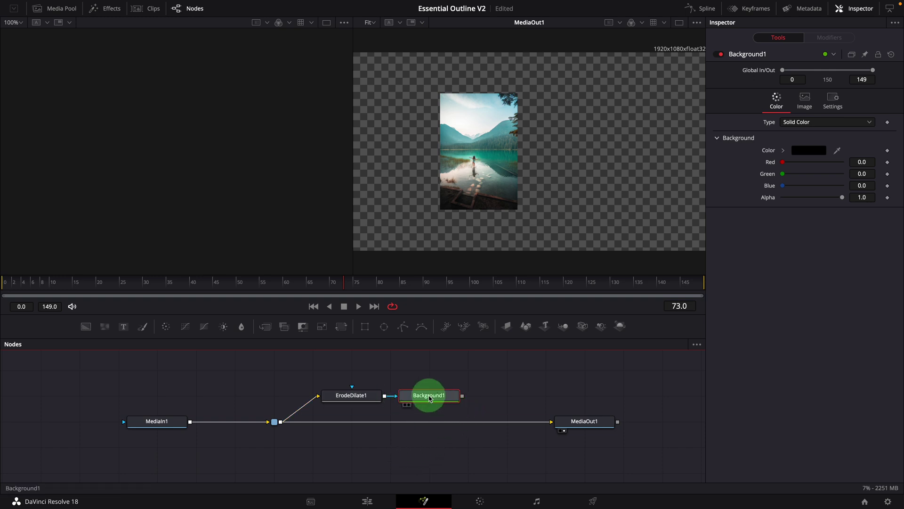
drag(231, 200, 230, 198)
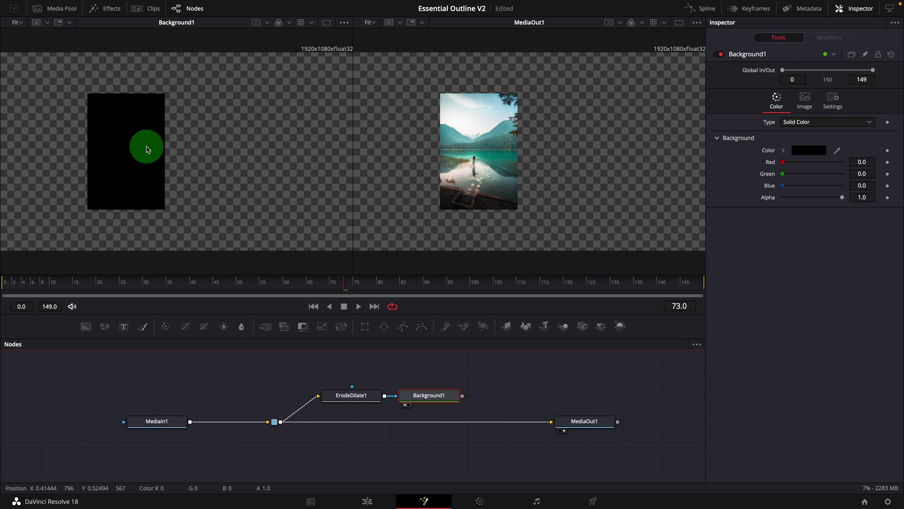
- Make the background solid white and rename the node Outline
click(783, 150)
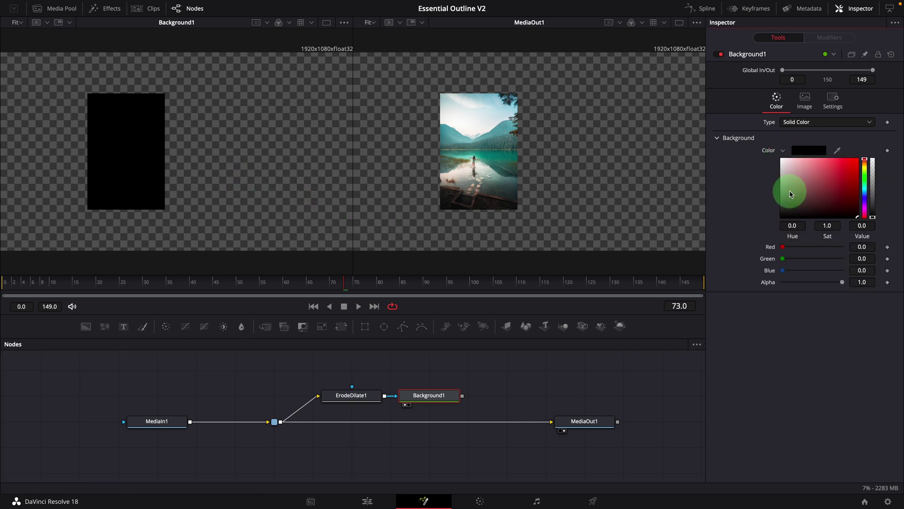
drag(790, 194, 761, 146)
click(426, 394)
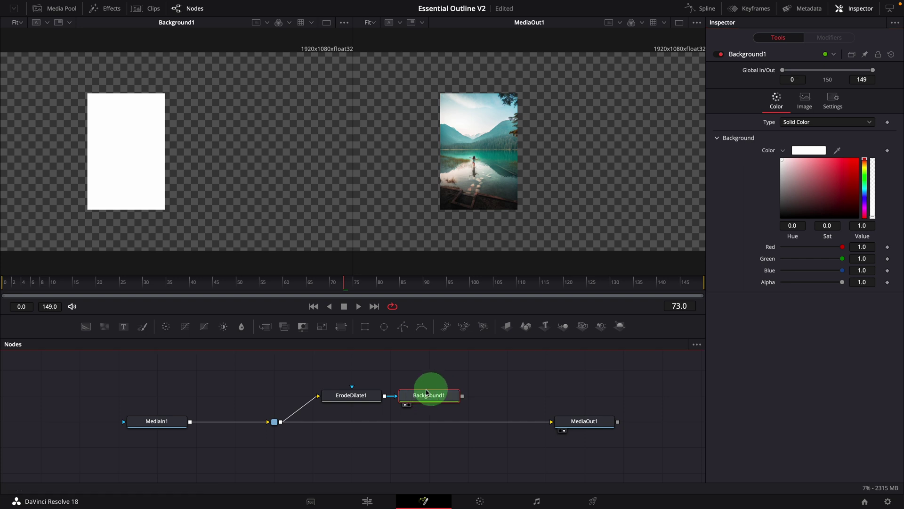
key(F2)
text(O)
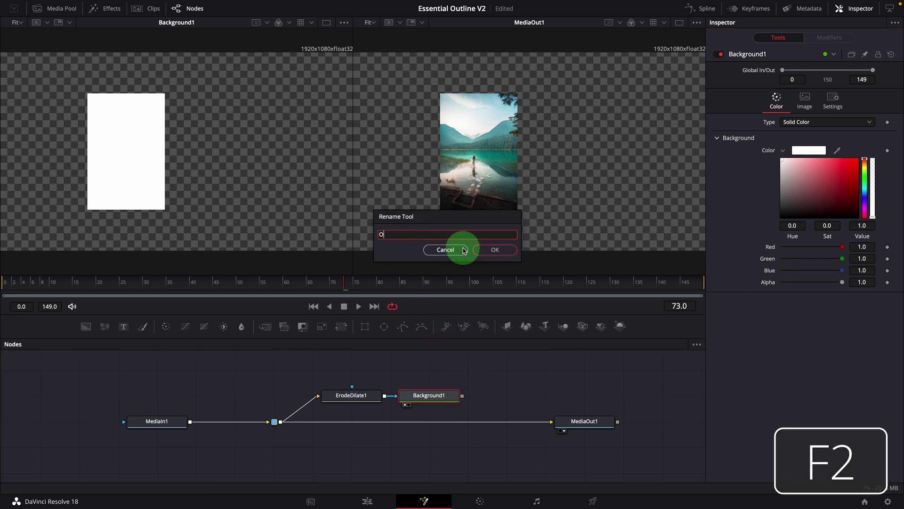
text(utline)
click(494, 249)
click(437, 398)
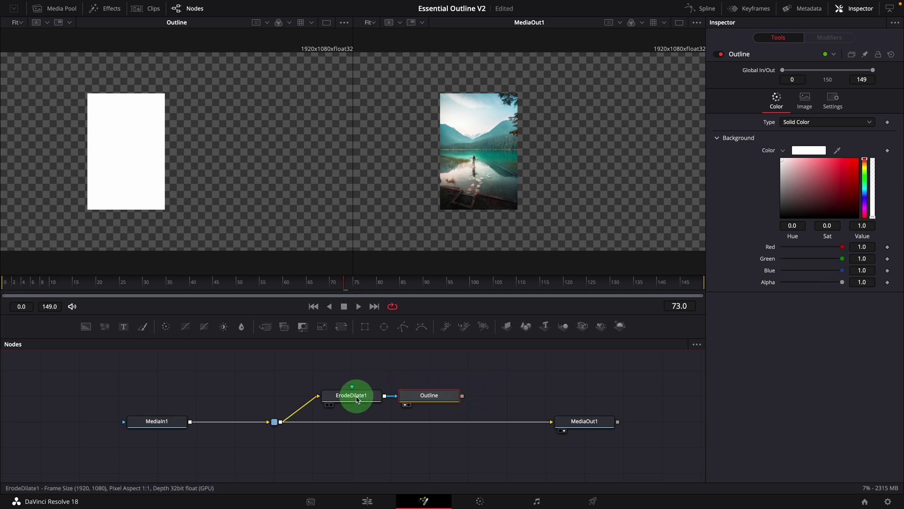
- Set ErodeDilate1's filter to Circle and its Amount to about 0.01
click(351, 399)
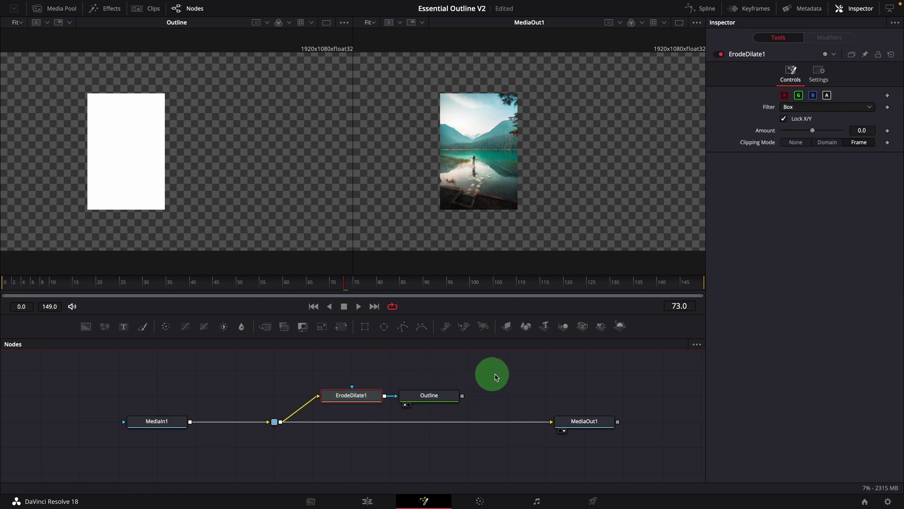
click(823, 107)
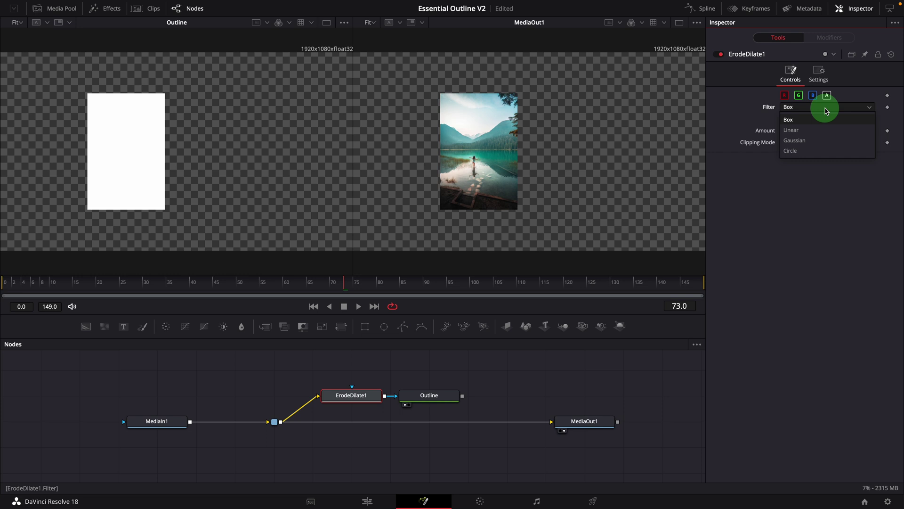
click(796, 153)
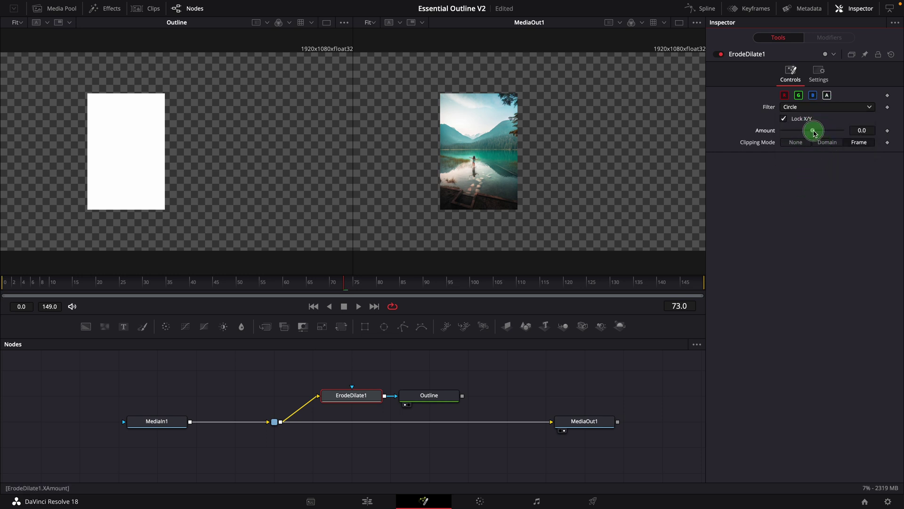
drag(814, 134, 901, 136)
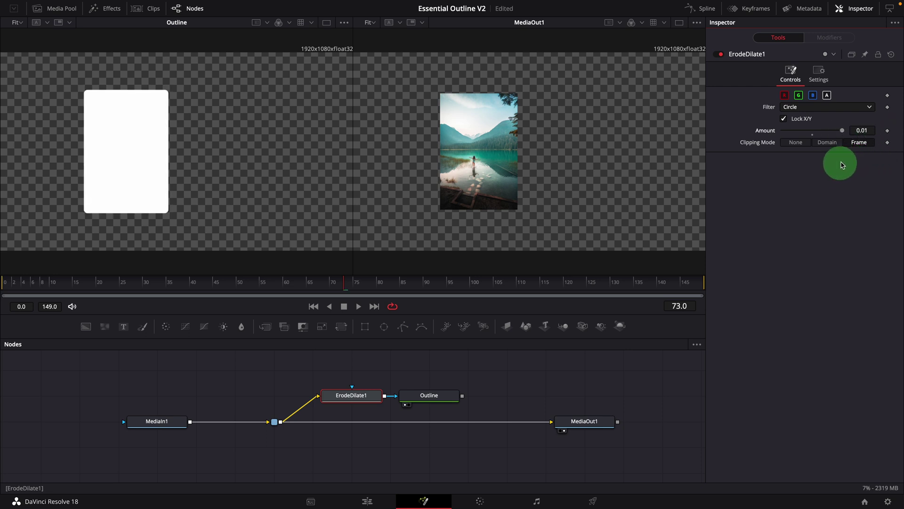
mouse_move(842, 133)
mouse_down()
mouse_move(833, 133)
mouse_move(849, 135)
mouse_up()
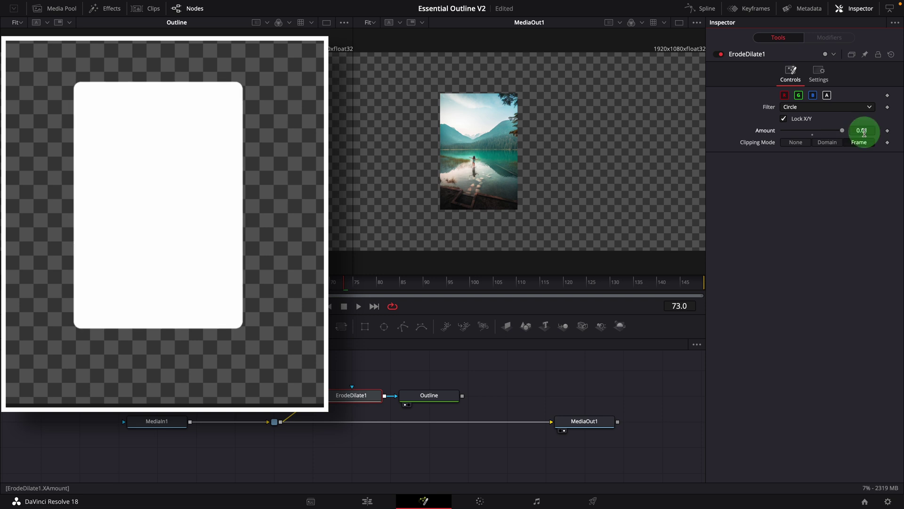
click(842, 178)
click(846, 131)
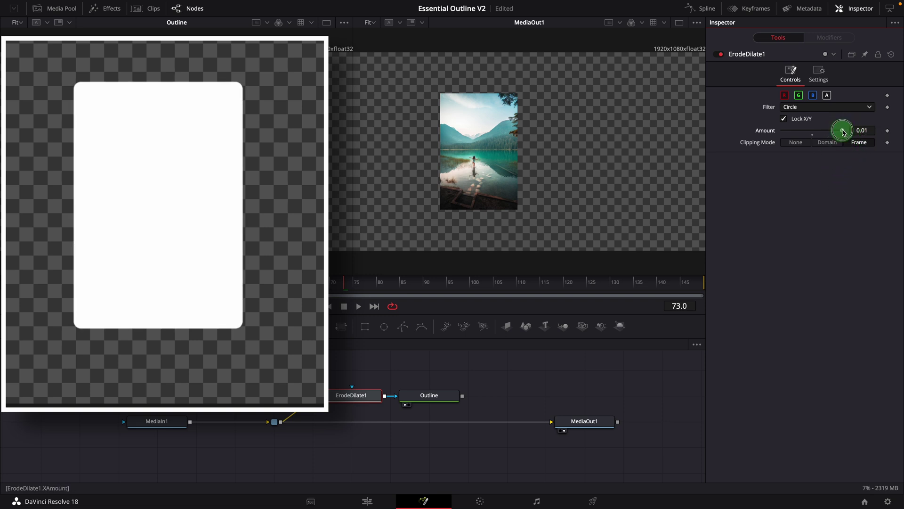
drag(843, 132, 778, 136)
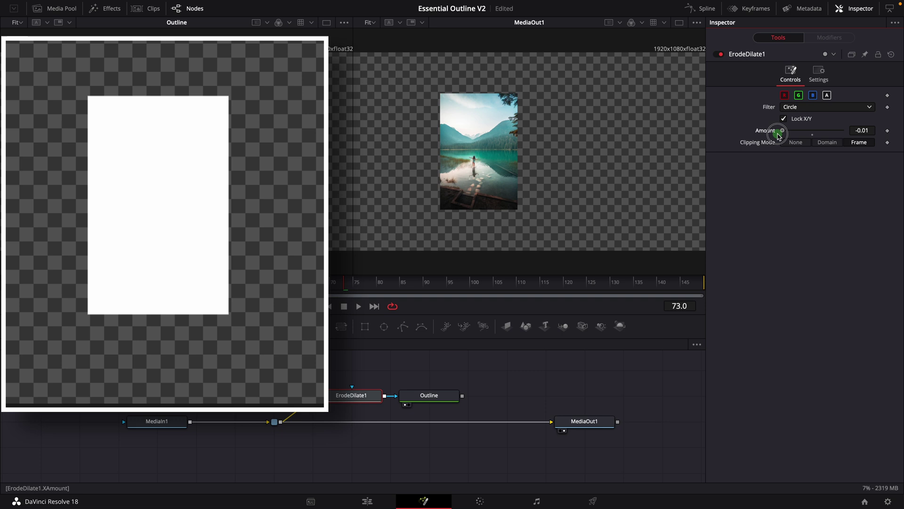
click(796, 150)
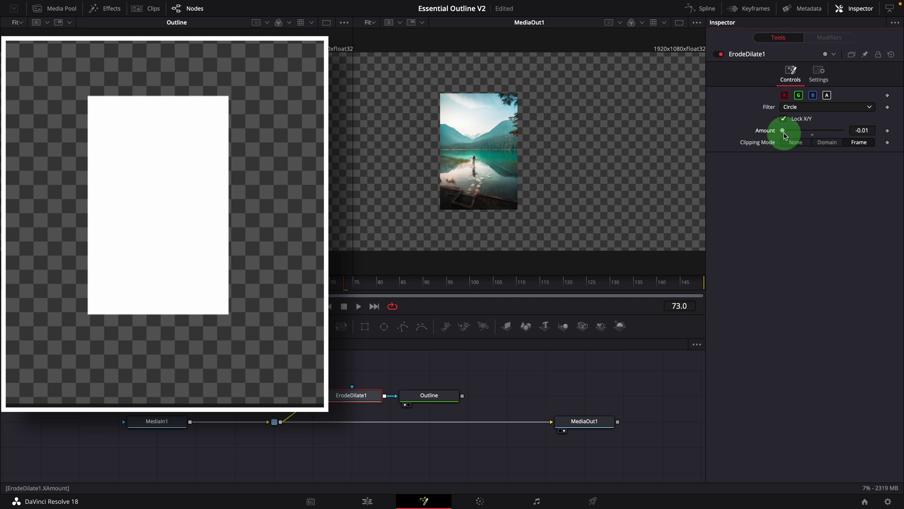
drag(783, 132, 858, 133)
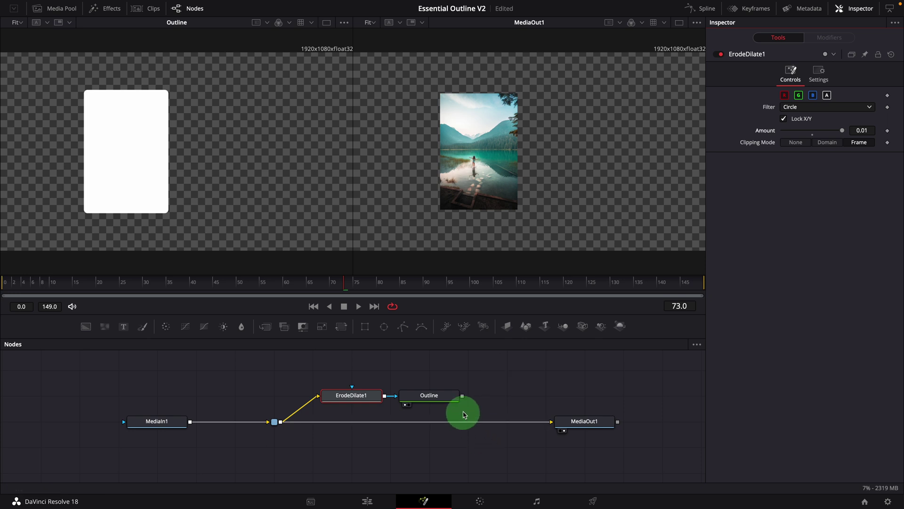
- Merge the Outline node into the main image line, creating Merge1
click(462, 397)
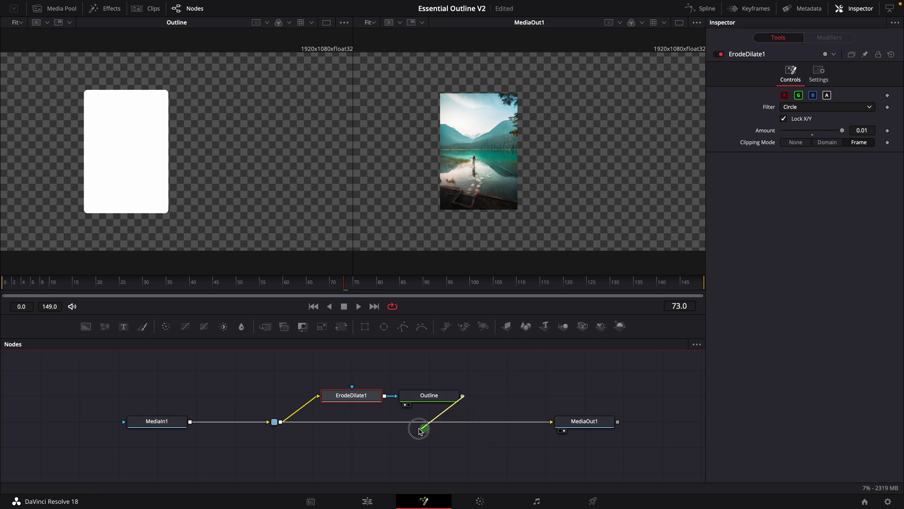
click(278, 423)
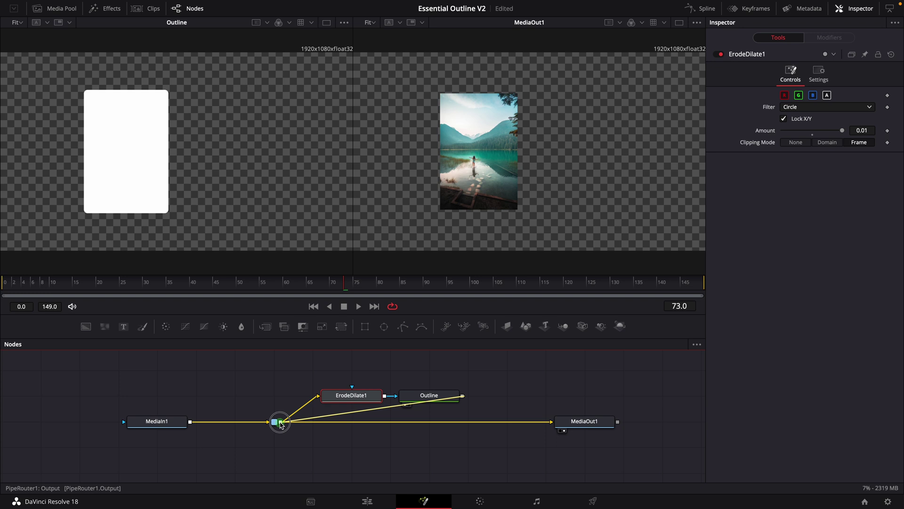
click(280, 424)
click(424, 423)
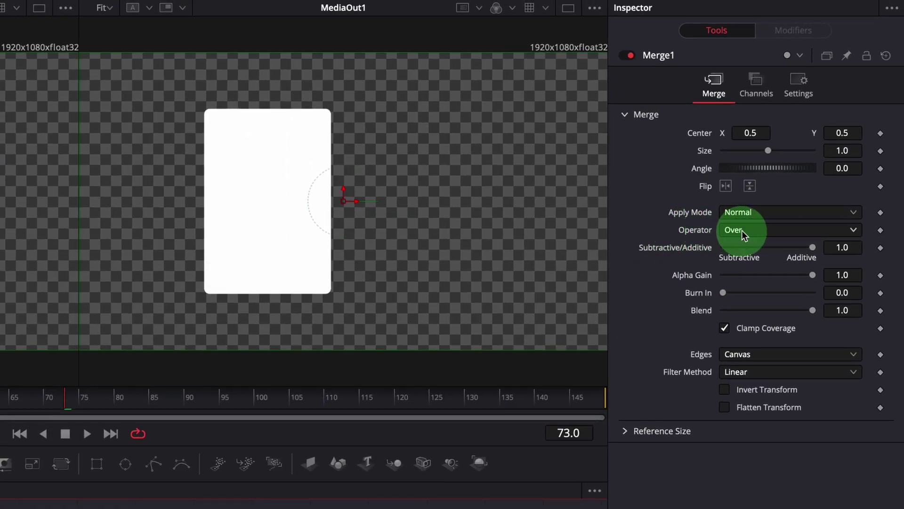
- Preview Merge1 with the Under operator, then set it back to Over
click(770, 233)
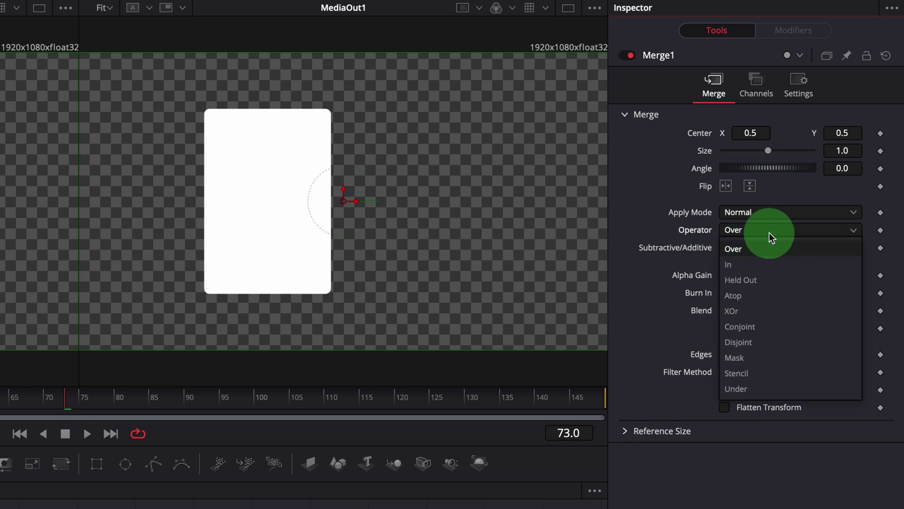
click(752, 388)
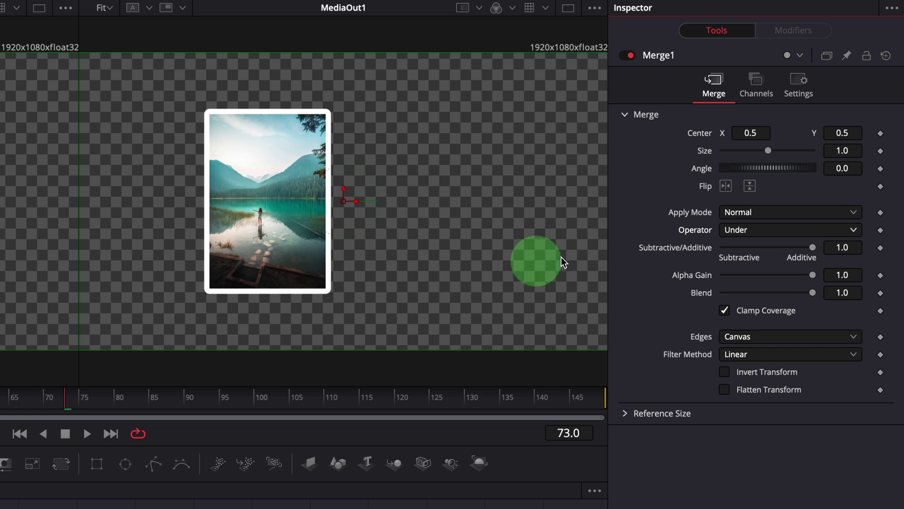
click(745, 230)
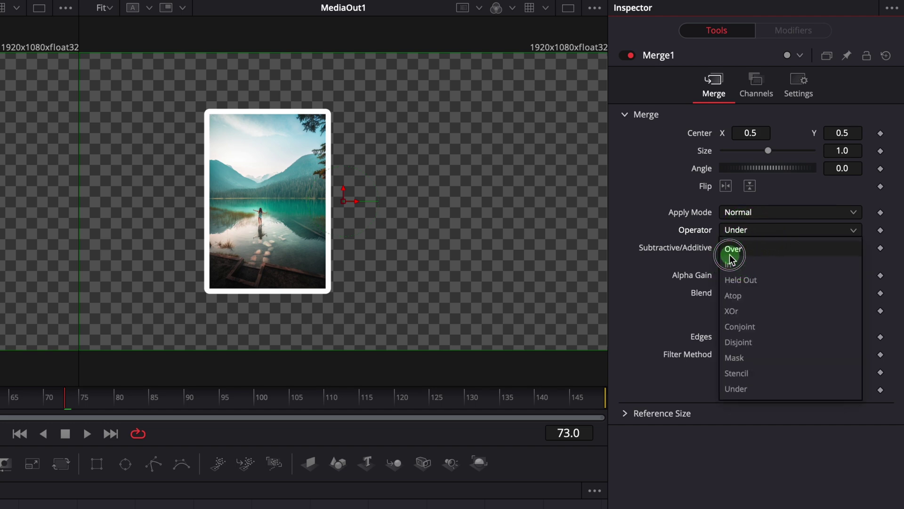
click(733, 250)
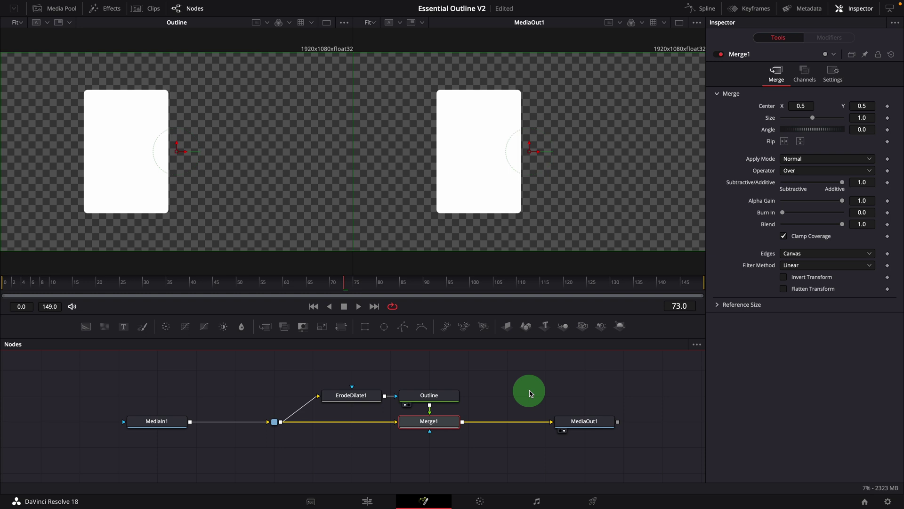
- Add a Bitmap node through the tool search and place Bitmap1 above ErodeDilate1
click(503, 403)
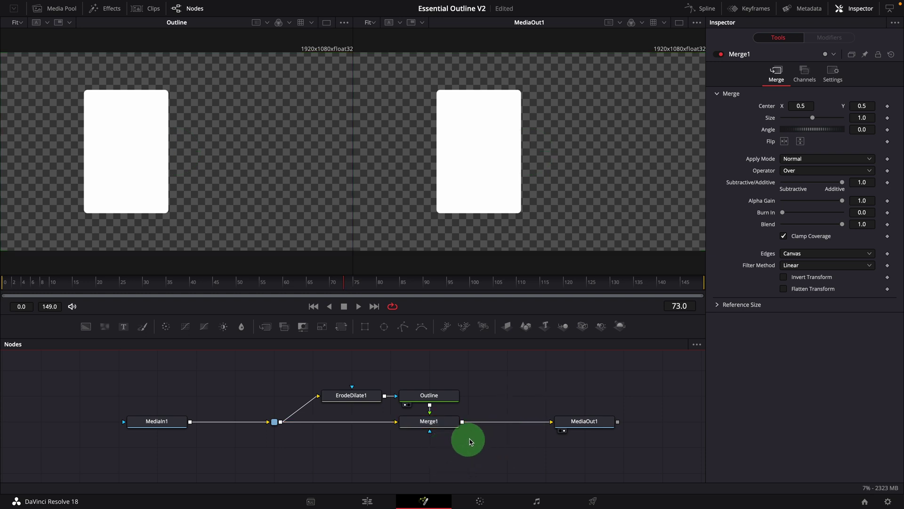
key(shift+space)
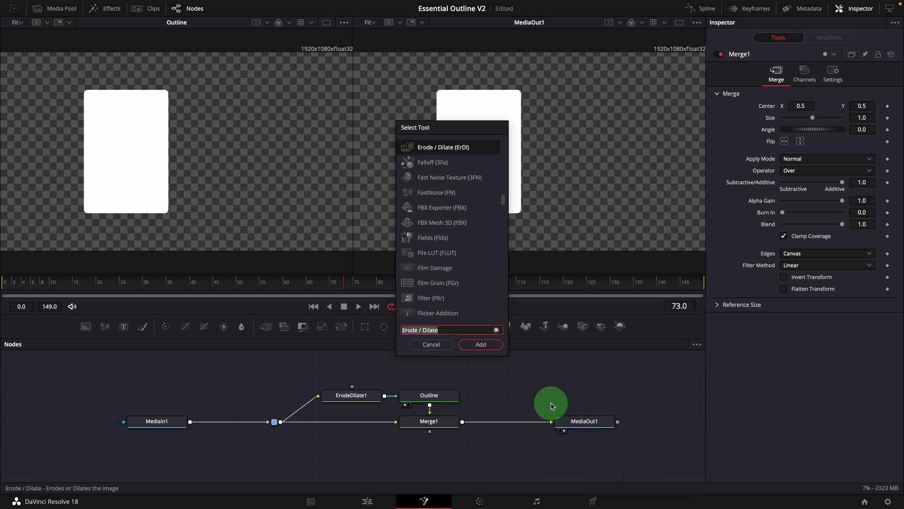
text(Bitmap)
click(479, 345)
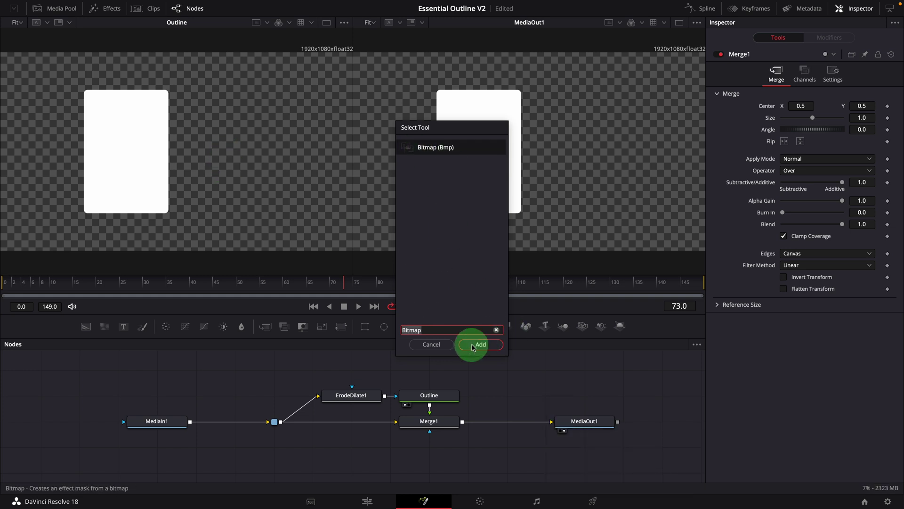
drag(512, 398, 273, 369)
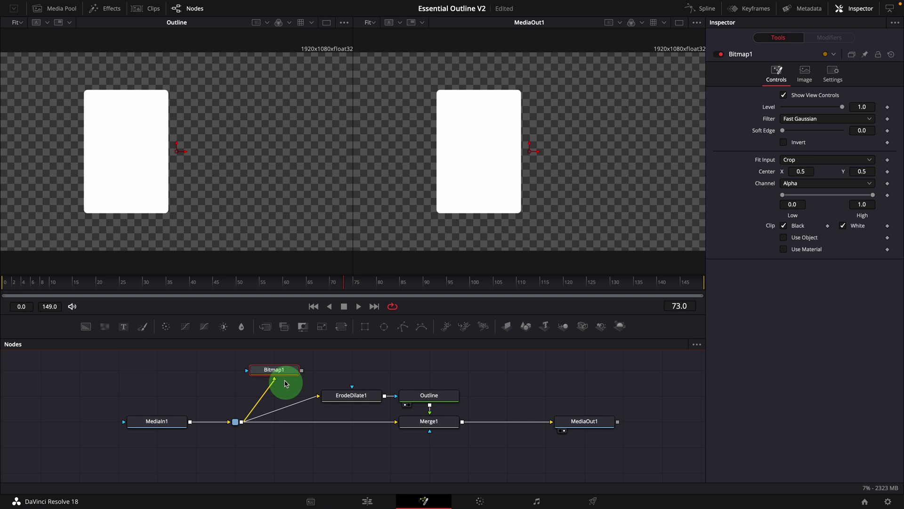
- Duplicate Bitmap1 as Bitmap1_1, wire ErodeDilate1 into it, and line it up beside Outline
right_click(286, 375)
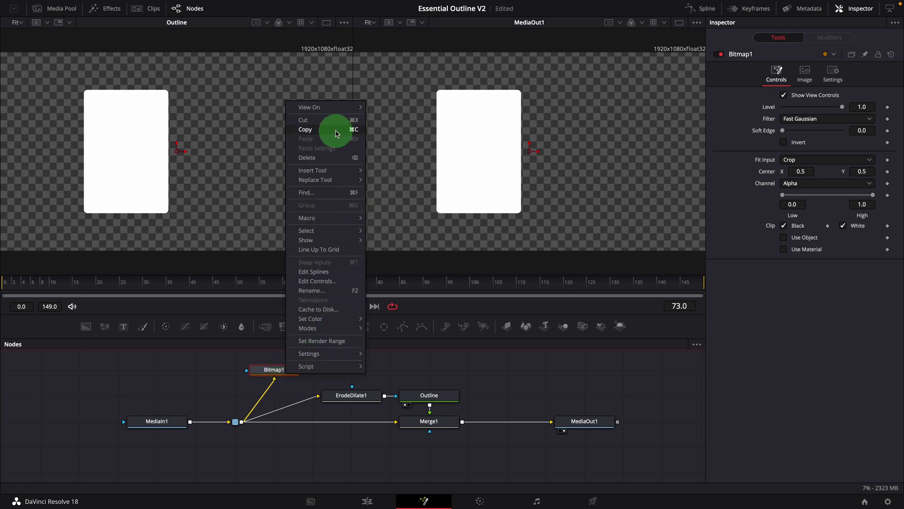
click(336, 131)
key(ctrl+v)
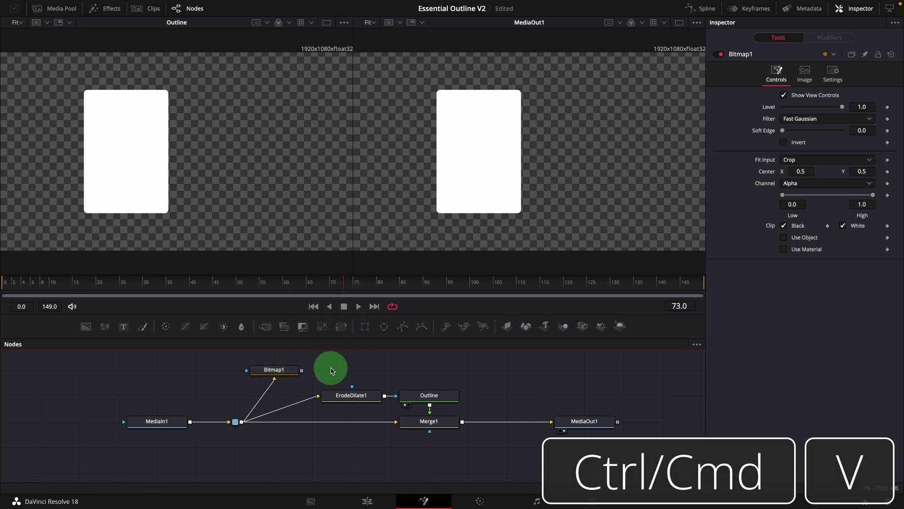
drag(292, 372, 232, 369)
drag(312, 375, 350, 374)
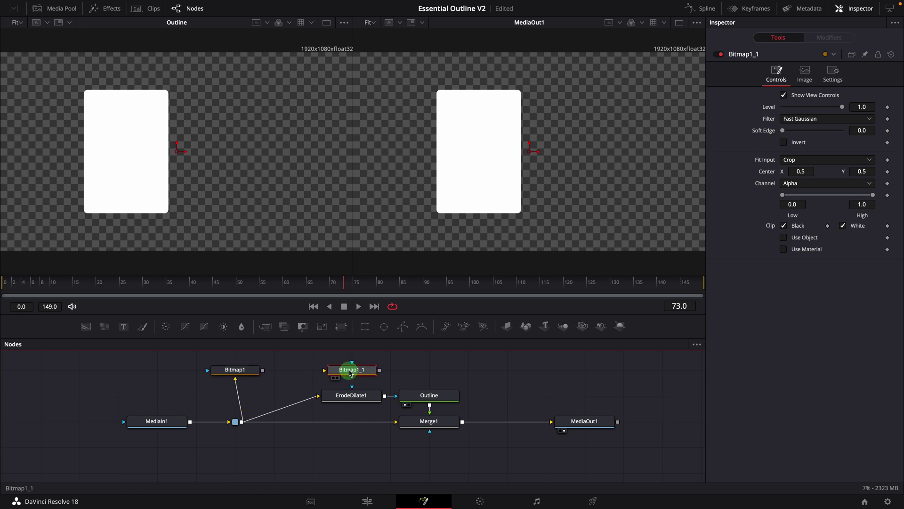
drag(235, 369, 274, 369)
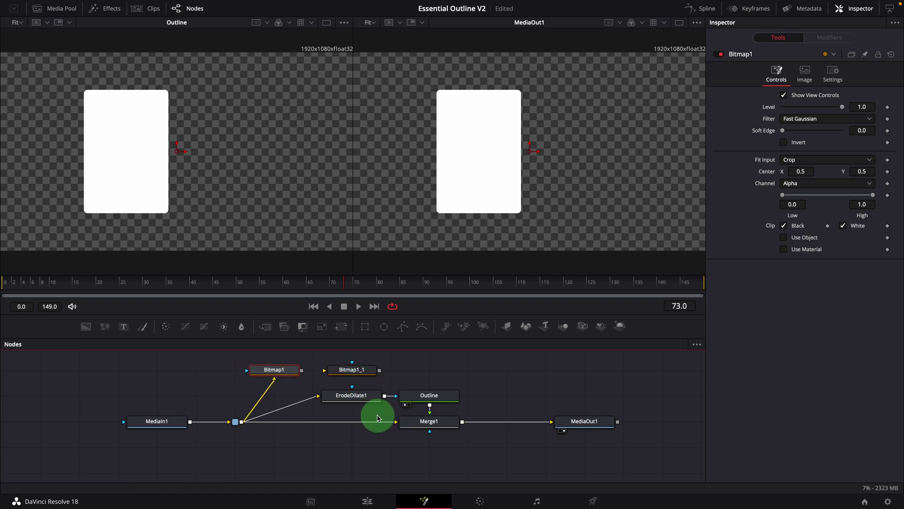
drag(381, 395, 325, 371)
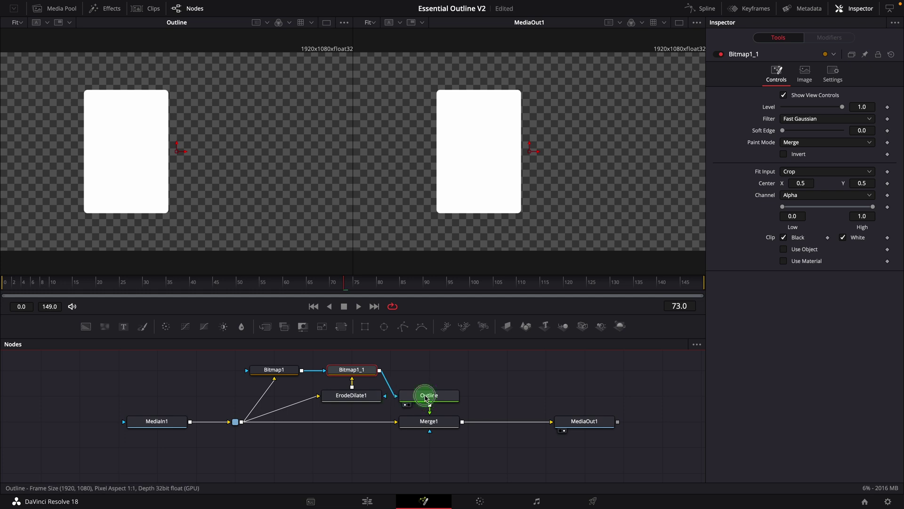
drag(426, 397, 429, 371)
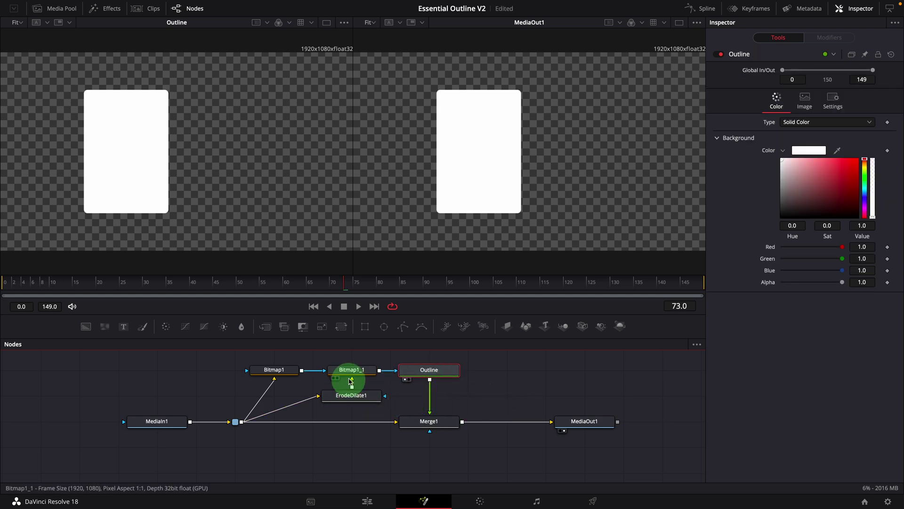
- Set Bitmap1_1's Paint Mode to Invert so only a border remains
click(352, 374)
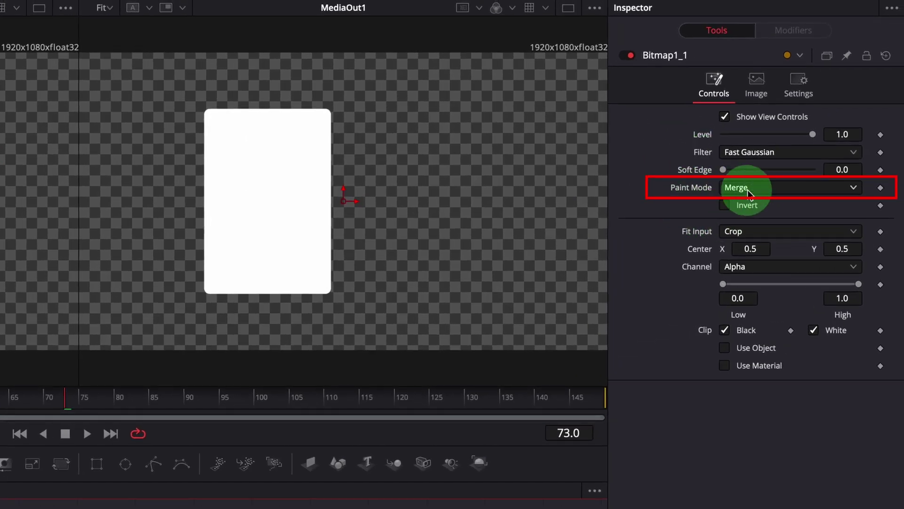
click(825, 187)
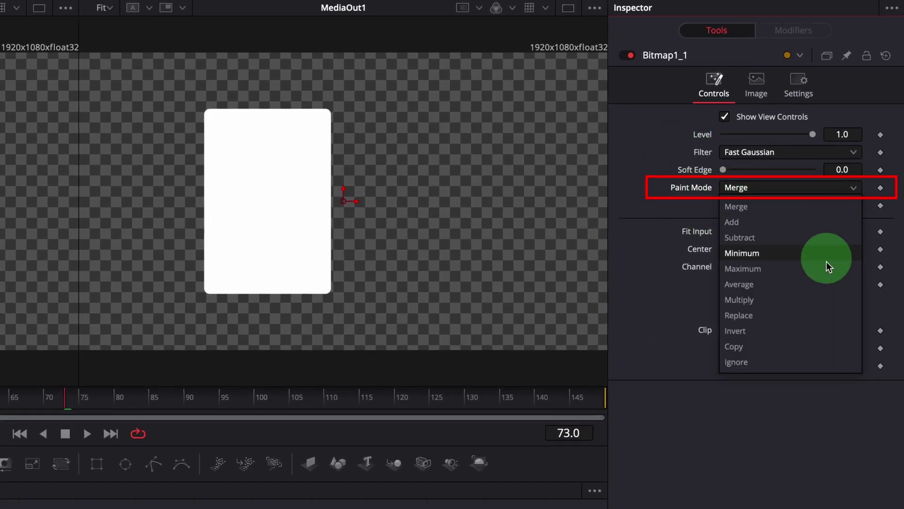
click(744, 329)
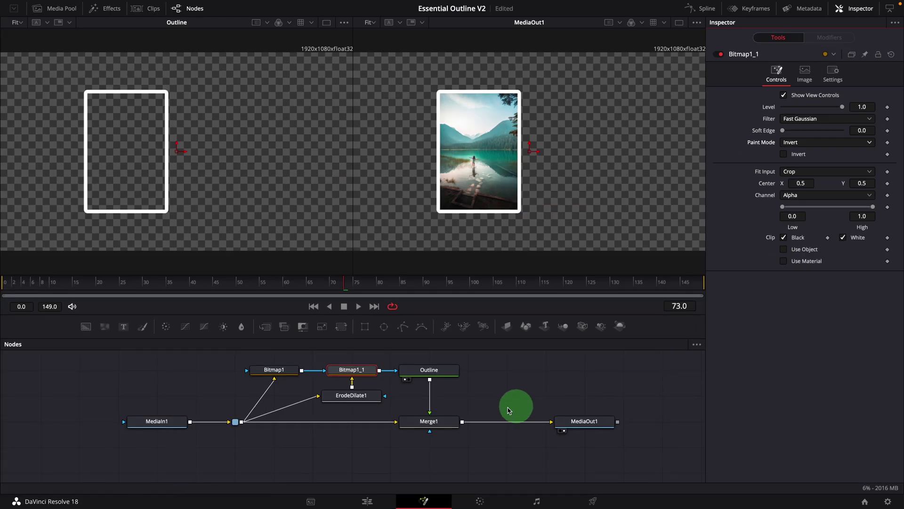
- Change ErodeDilate1's filter from Circle to Box
click(349, 401)
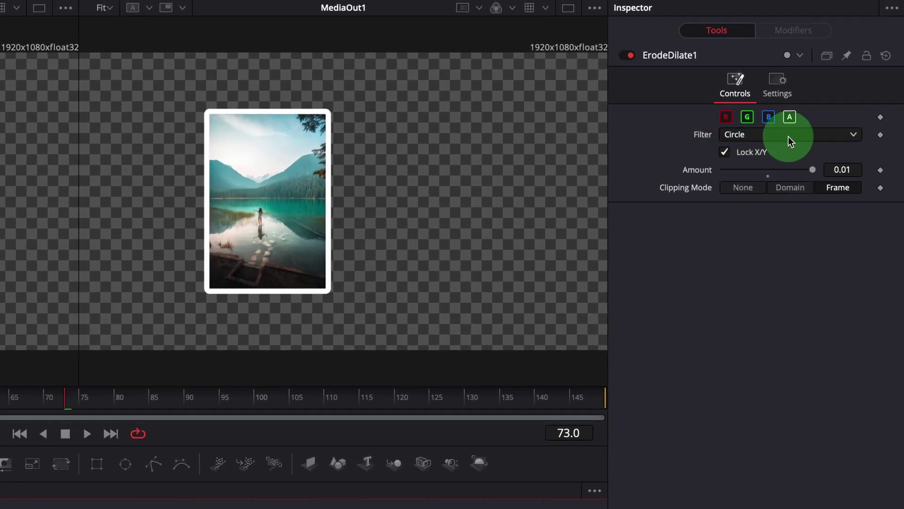
click(814, 107)
click(736, 153)
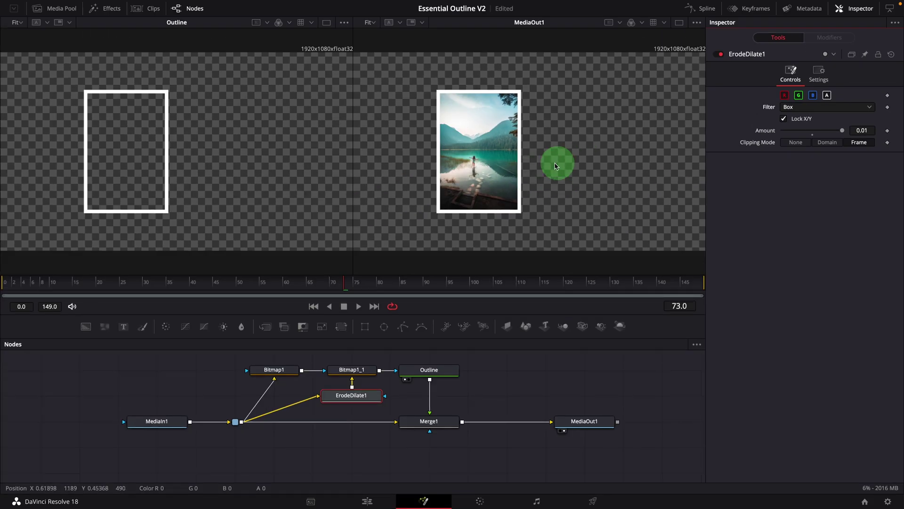
- Add an Ellipse mask to MediaIn1, set ErodeDilate1 to Circle at Amount 0.01, and select the effect nodes
click(147, 422)
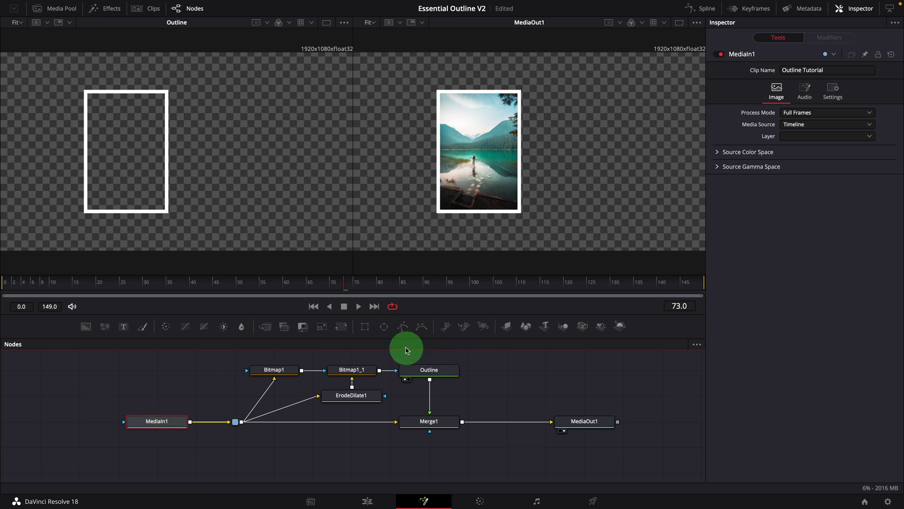
click(385, 331)
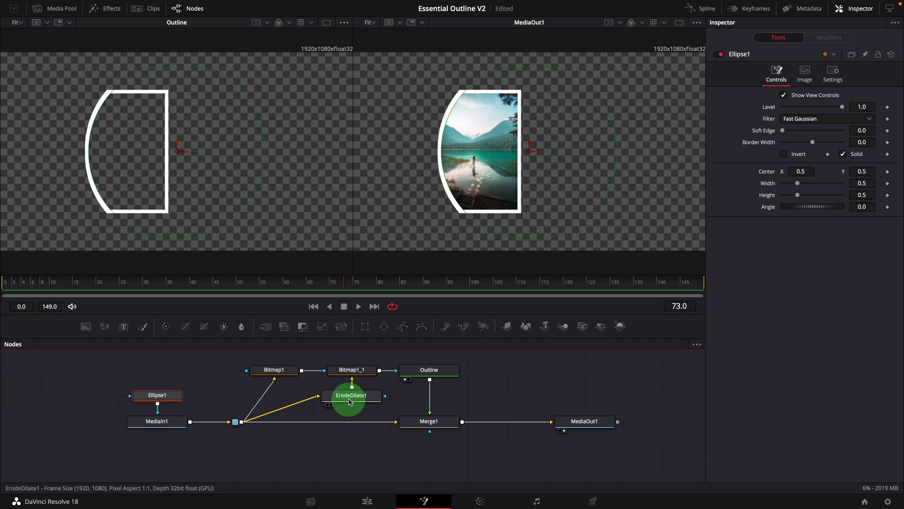
click(348, 396)
click(803, 107)
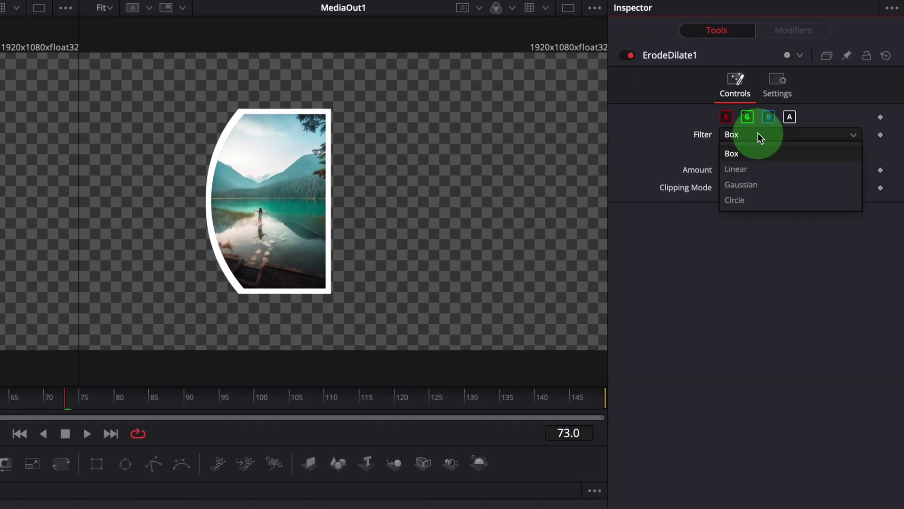
click(735, 200)
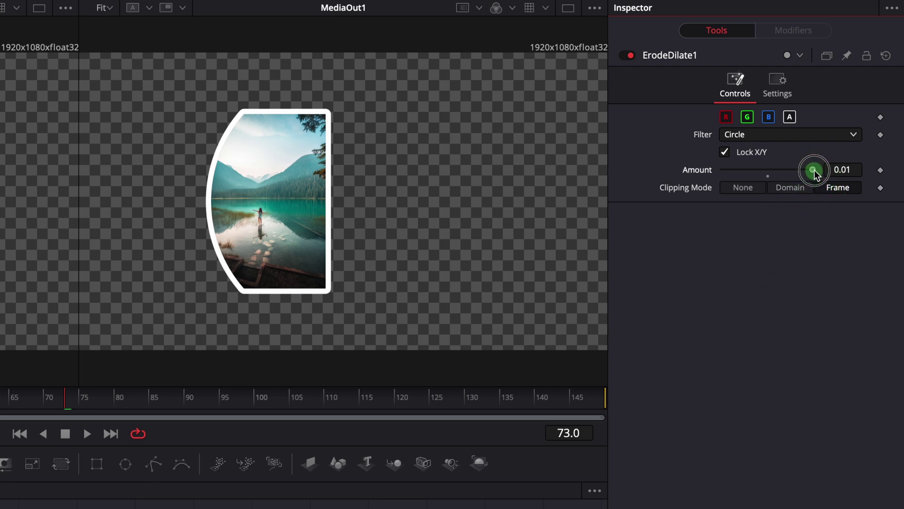
drag(814, 171, 713, 177)
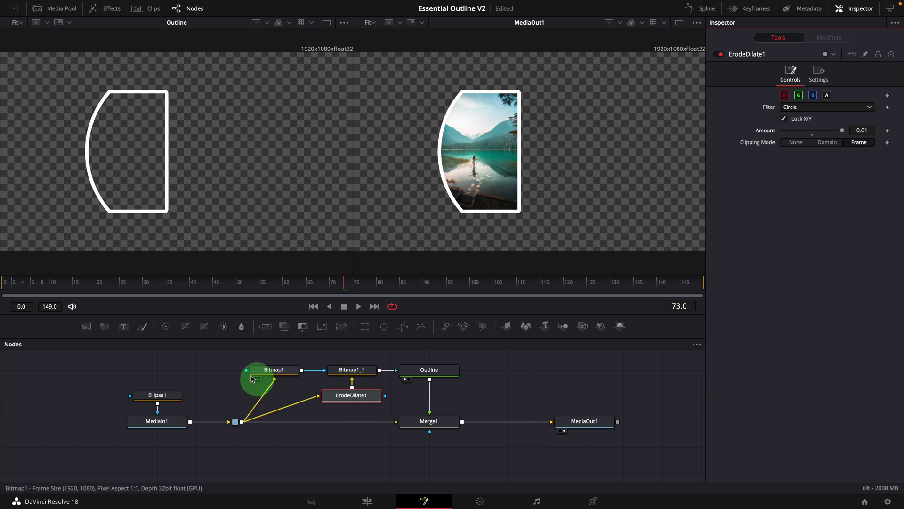
drag(212, 357, 476, 440)
- Create a macro from the selected nodes and name it Outline Tutorial
right_click(443, 422)
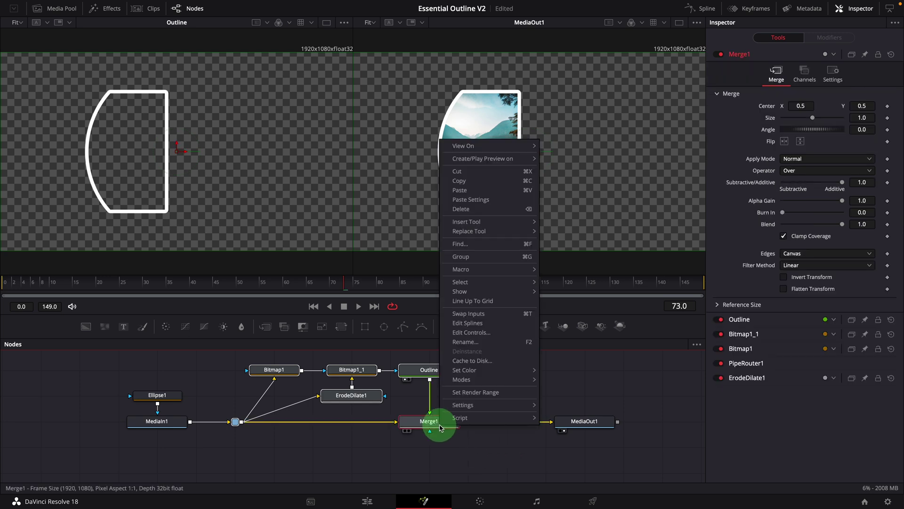
mouse_move(524, 270)
click(571, 269)
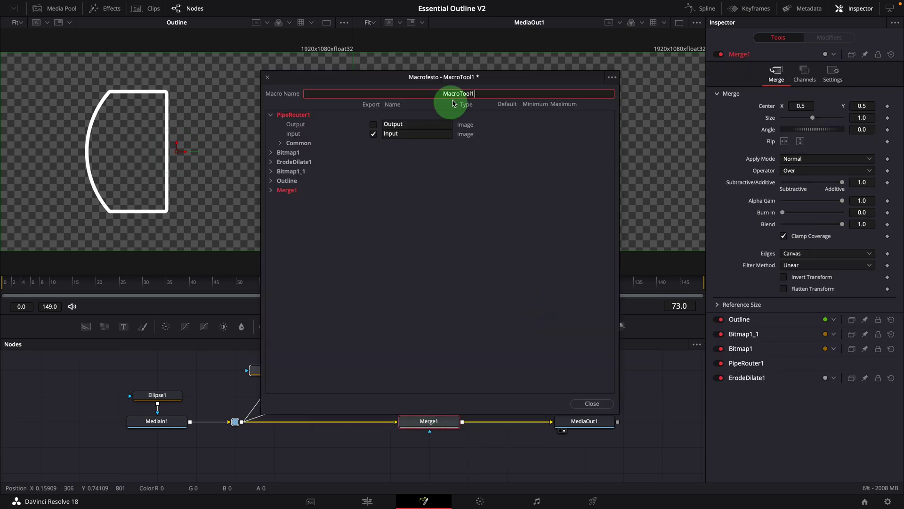
double_click(416, 94)
text(Outline Tutorial)
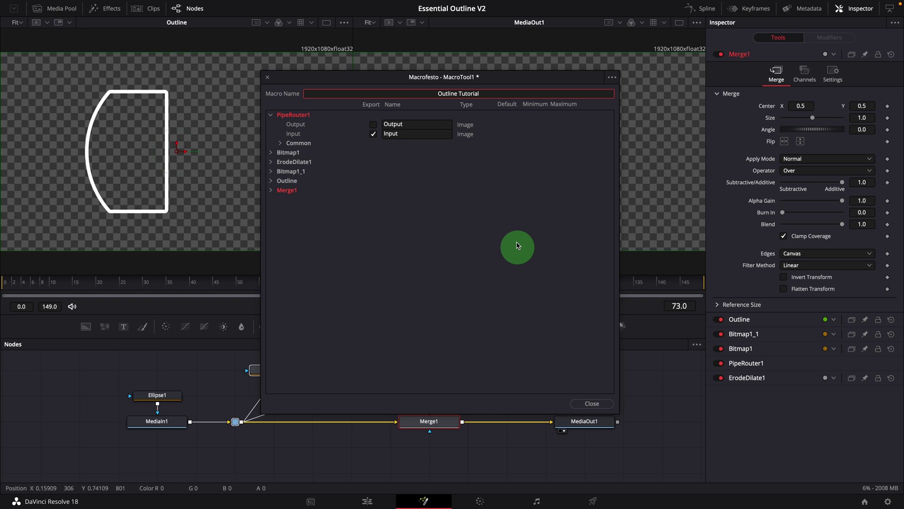
- Expose the Filter, the erode Amount as Outline Width, and the Outline colour channels as macro controls
click(271, 161)
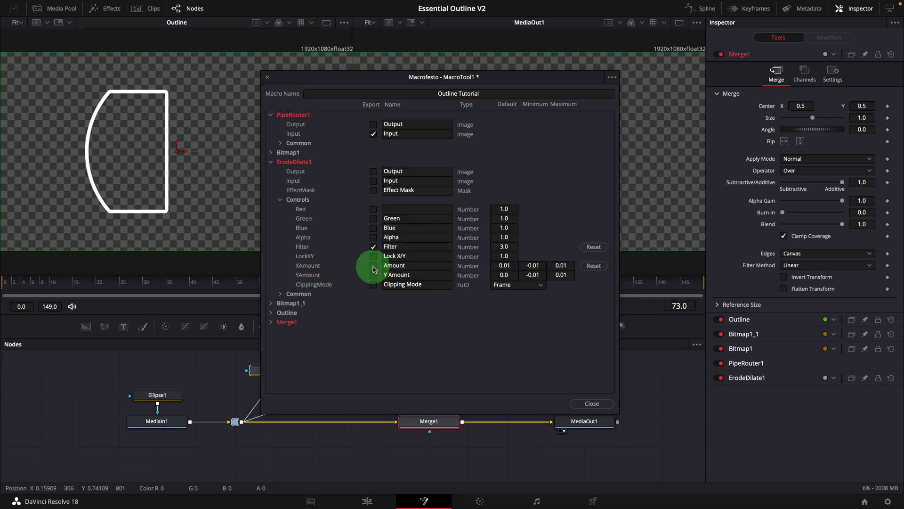
click(374, 266)
text(Outline Width)
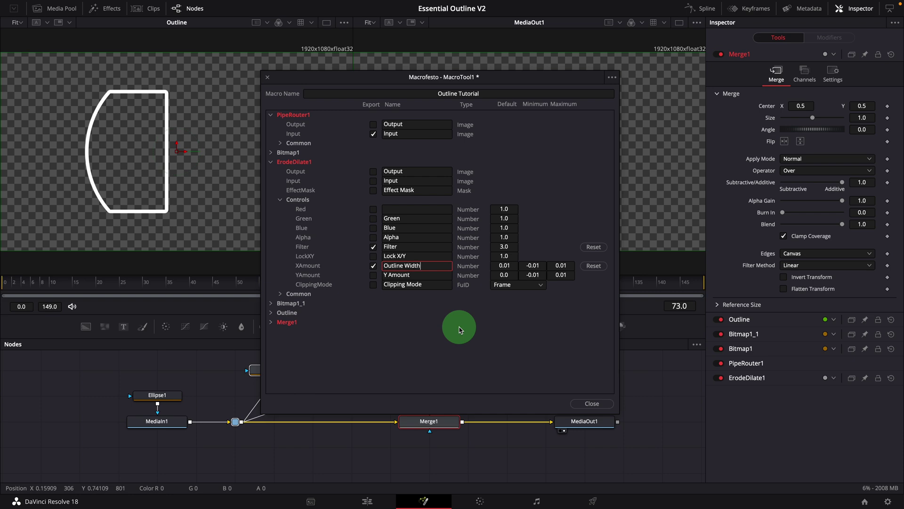
click(271, 313)
scroll(349, 327, down, 3)
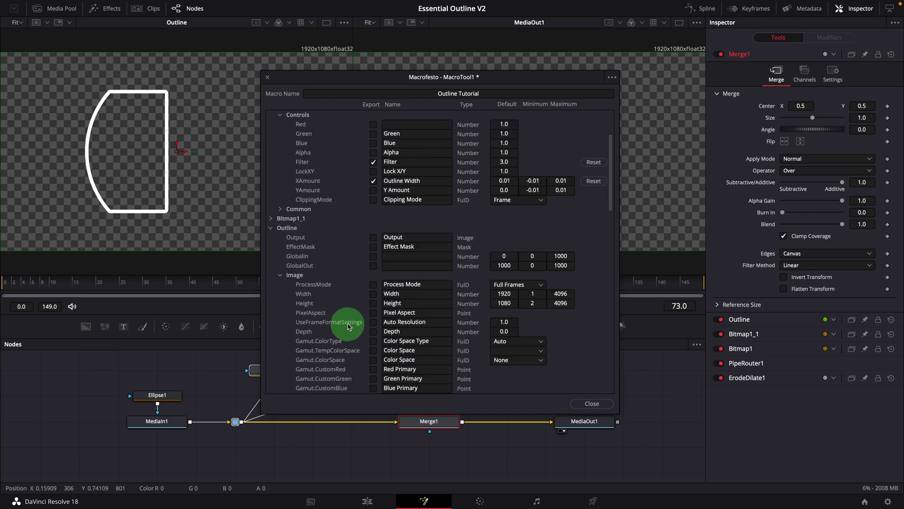
scroll(349, 326, down, 4)
click(282, 162)
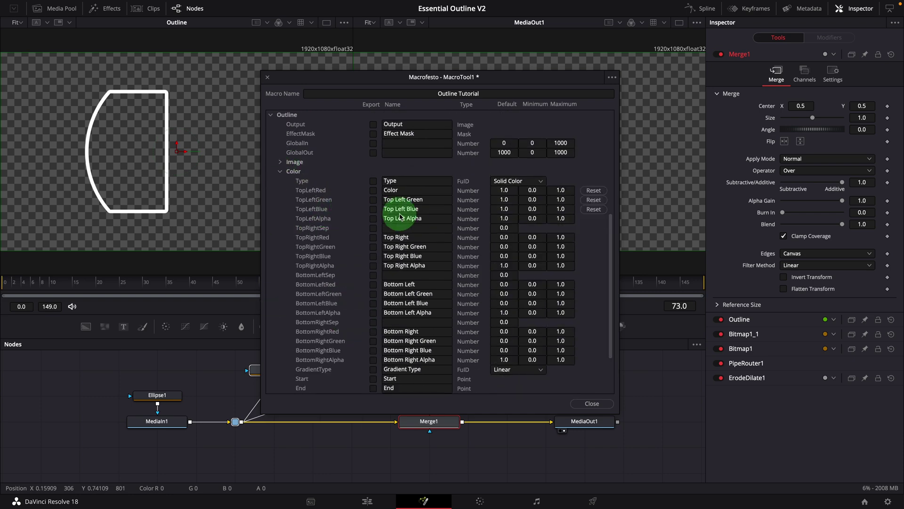
click(373, 219)
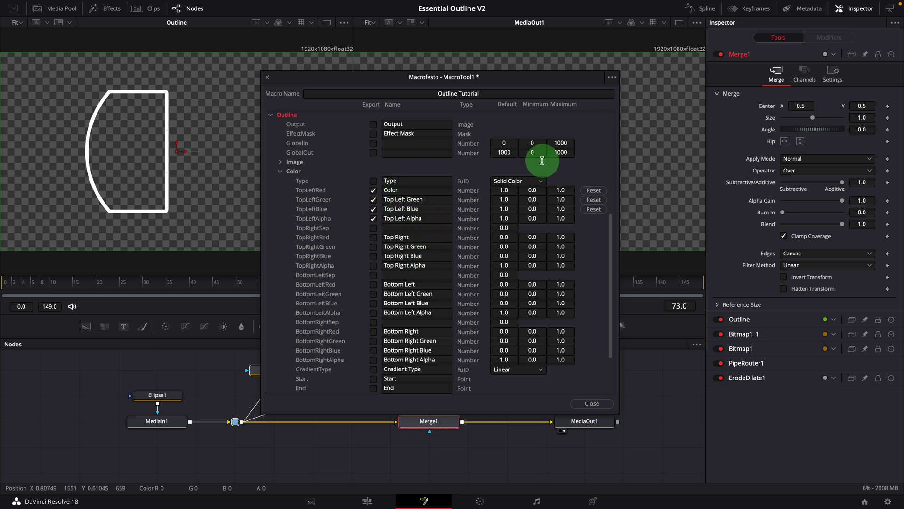
- Save the macro into Templates/Edit/Effects/Essential Effects and close the macro editor
click(612, 77)
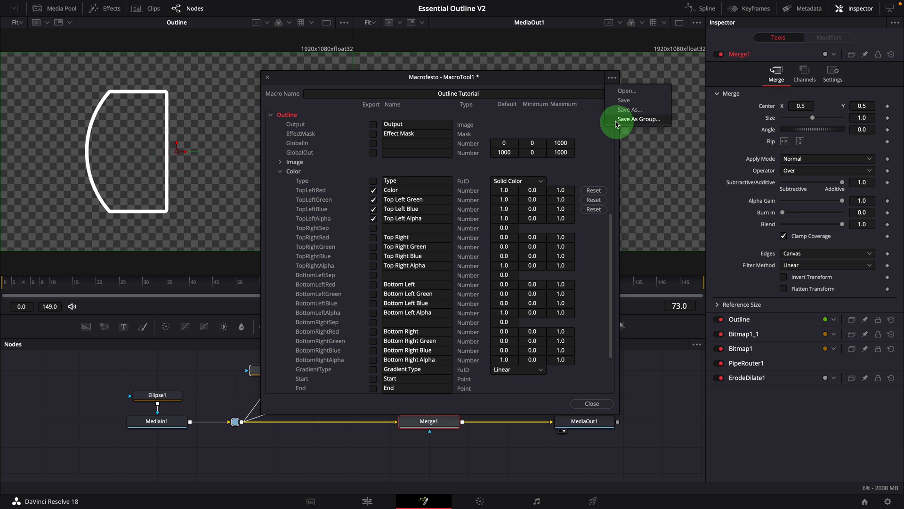
click(631, 110)
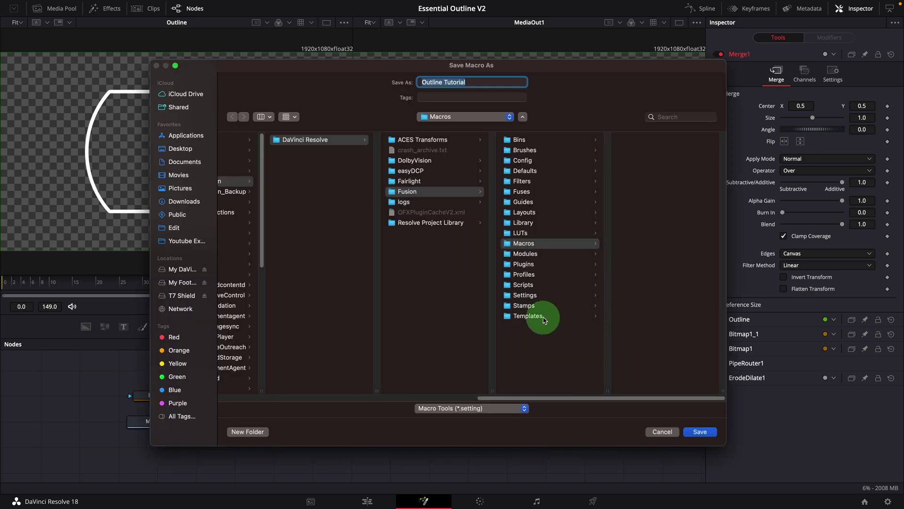
click(534, 315)
click(634, 140)
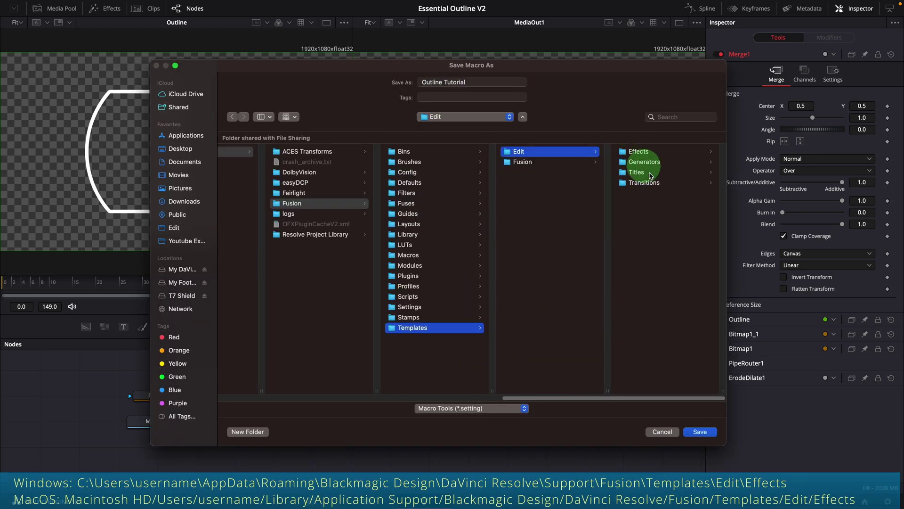
click(638, 152)
click(667, 153)
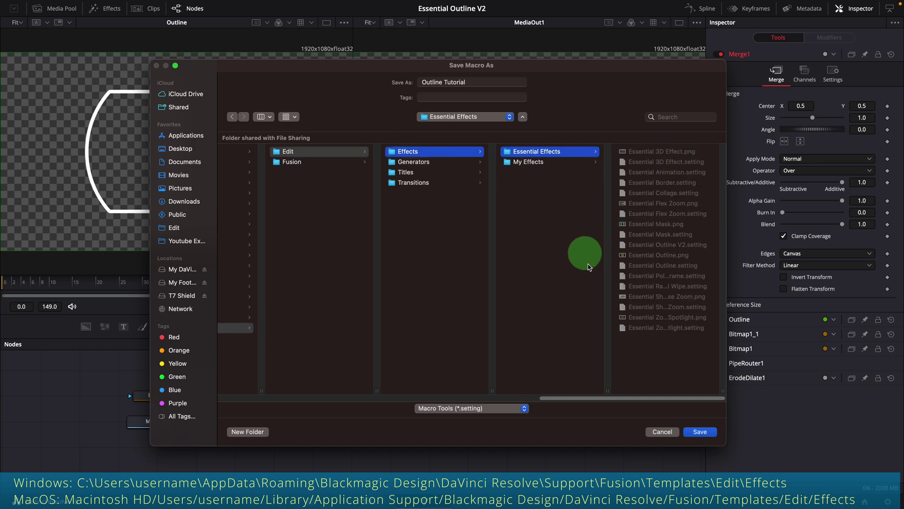
click(700, 432)
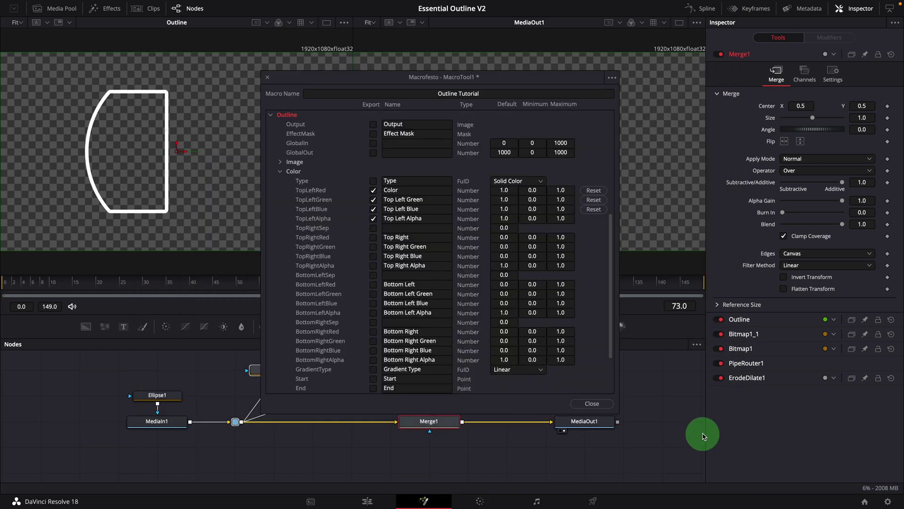
click(594, 405)
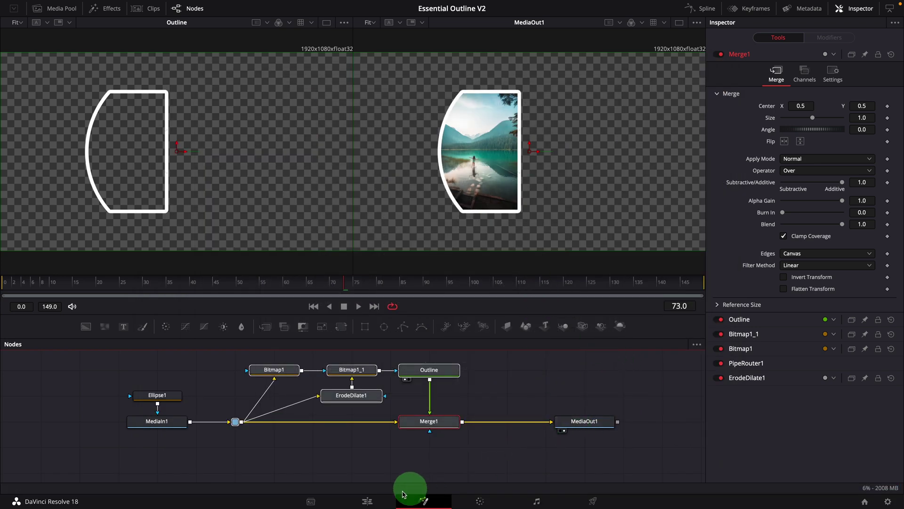
- Apply Outline Tutorial from Essential Effects to the second V1 photo clip and show its controls
click(368, 502)
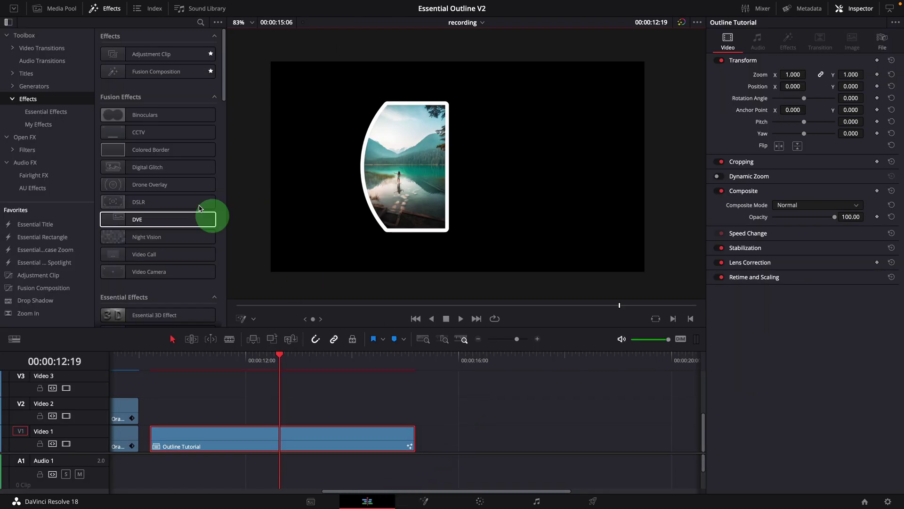
click(43, 112)
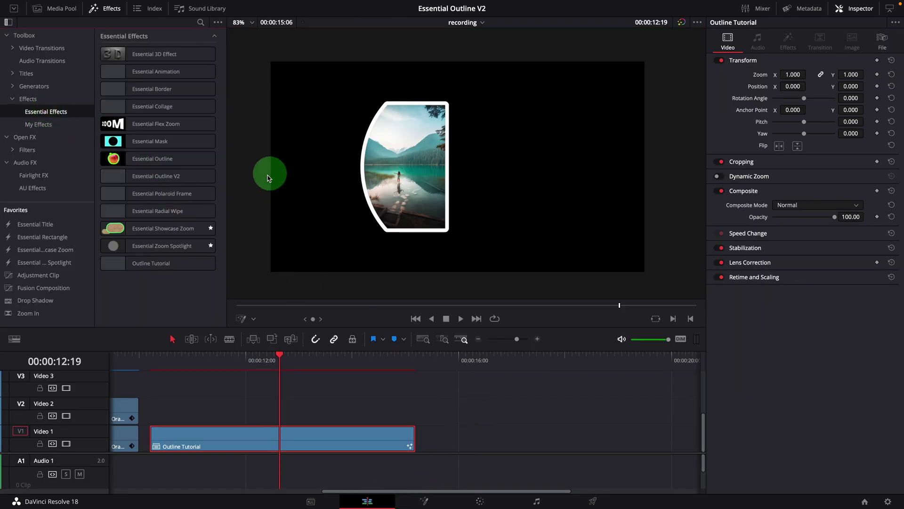
click(144, 265)
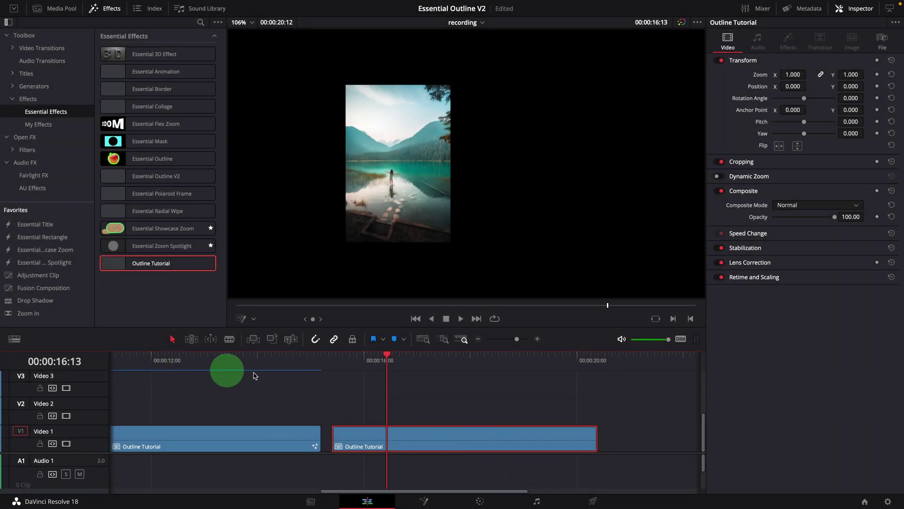
drag(137, 264, 408, 446)
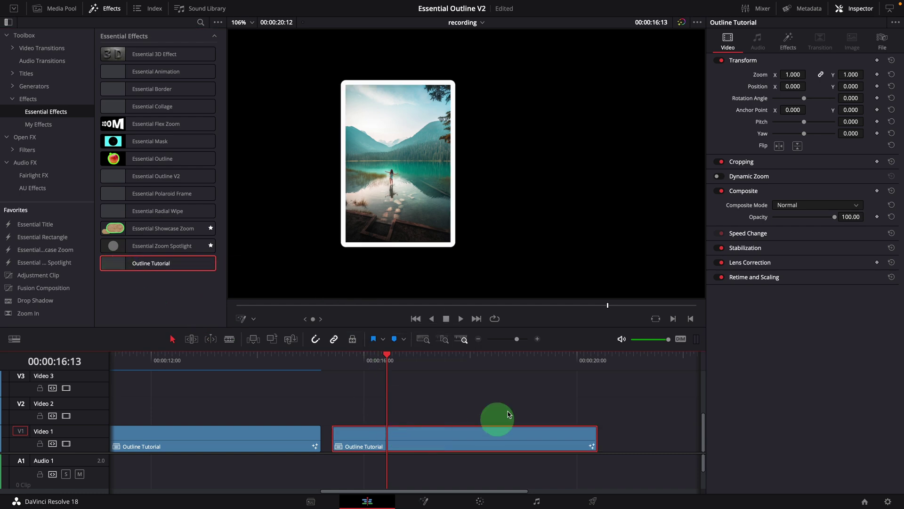
click(783, 45)
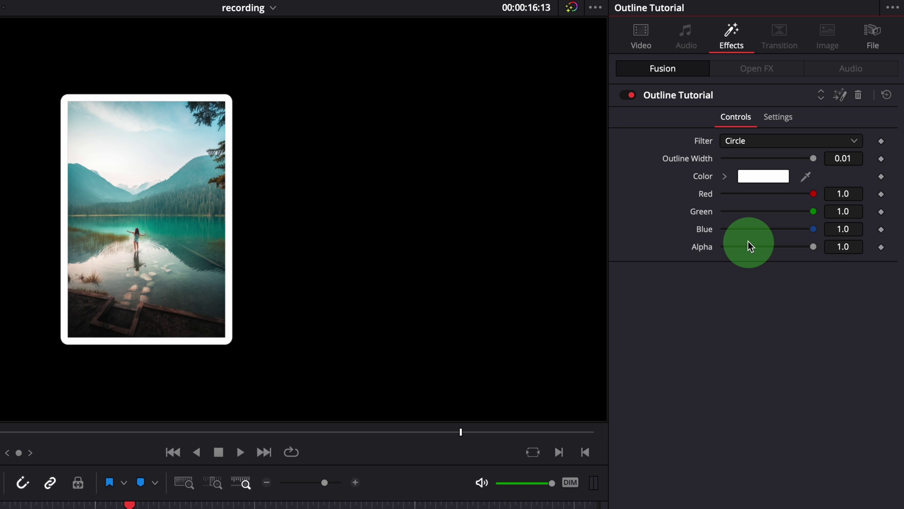
- Set the outline filter to Box, make the width slightly thinner, and colour it sea foam green
click(761, 142)
click(744, 163)
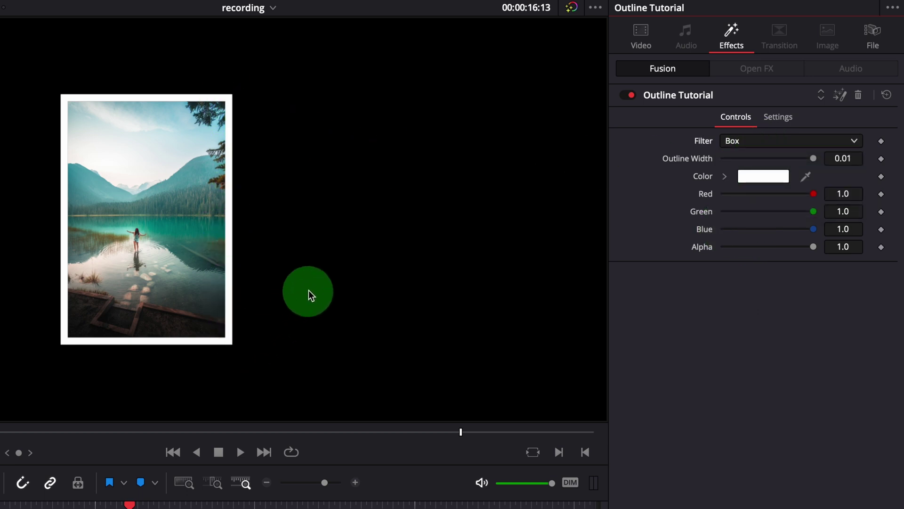
drag(813, 159, 827, 186)
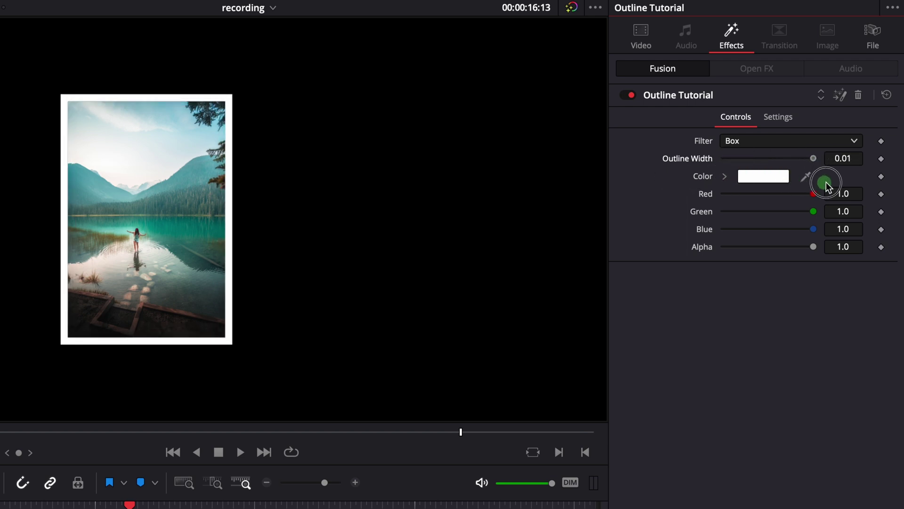
click(756, 177)
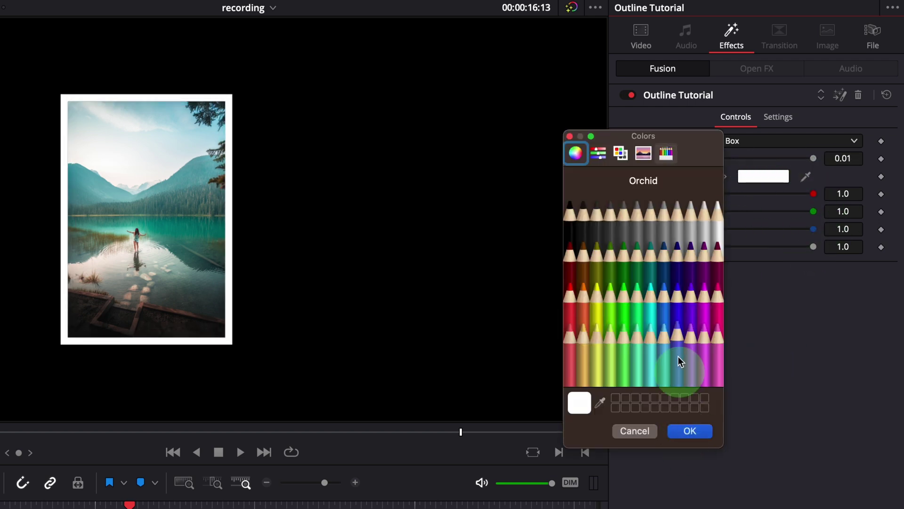
click(661, 304)
click(651, 297)
click(639, 360)
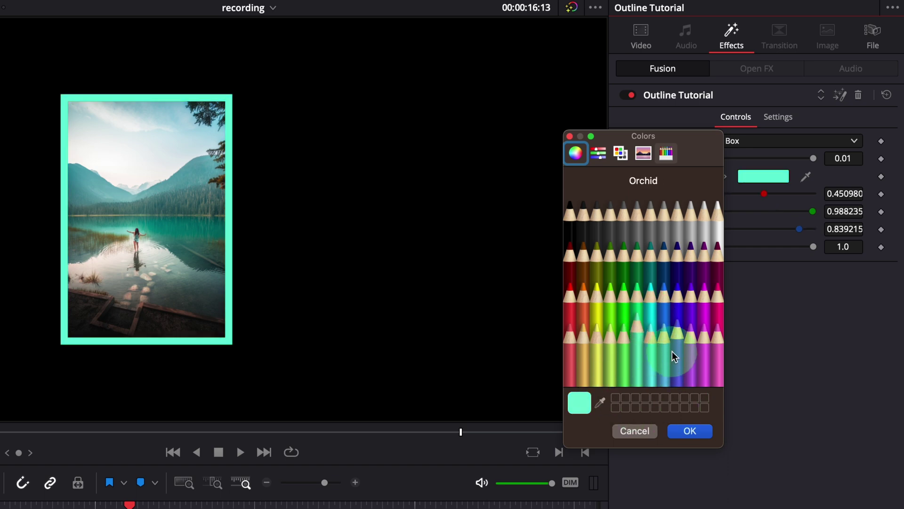
click(636, 301)
click(690, 430)
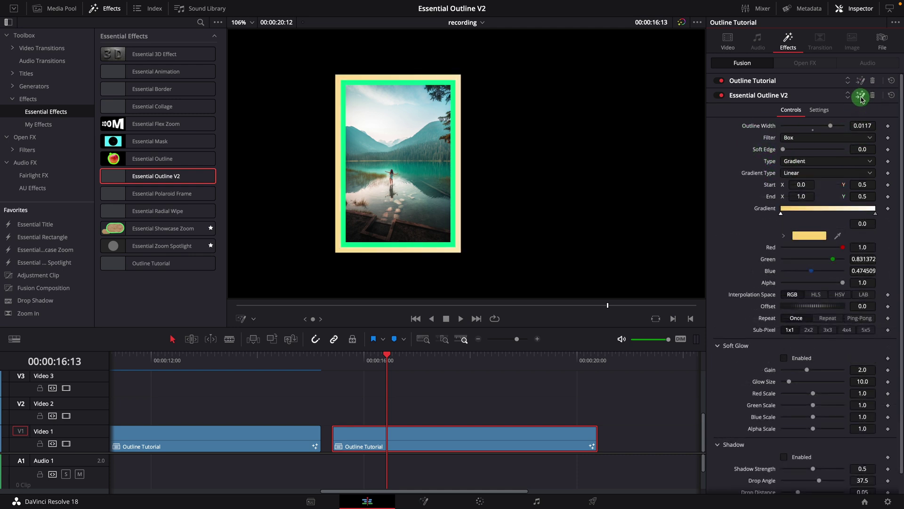
- Open the clip in Fusion and expand the EssentialOutlineV2 group to reveal its Bitmap, ErodeDilate, SoftGlow, Merge and DropShadow nodes
click(861, 96)
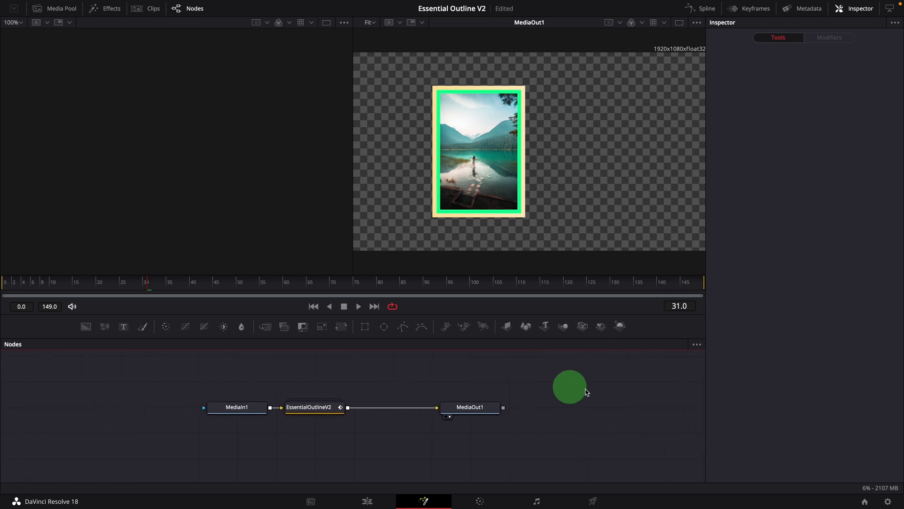
drag(222, 407, 144, 408)
click(305, 407)
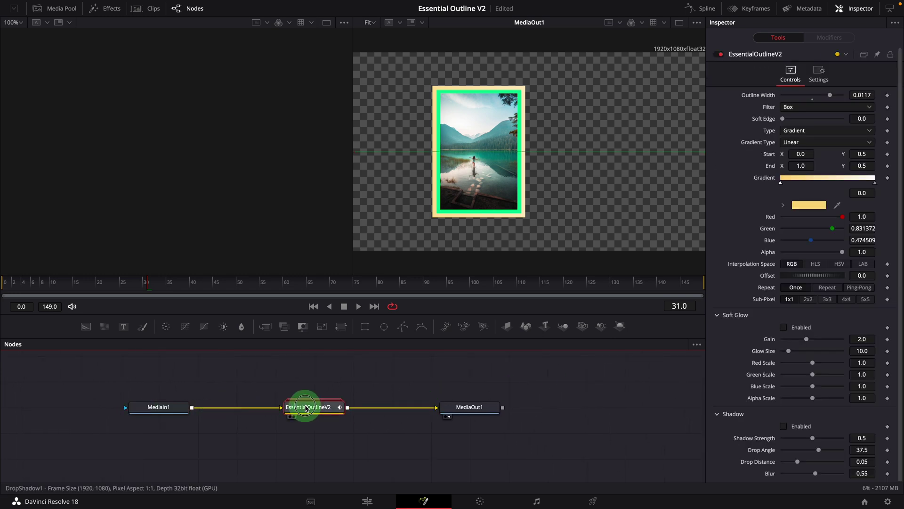
click(340, 407)
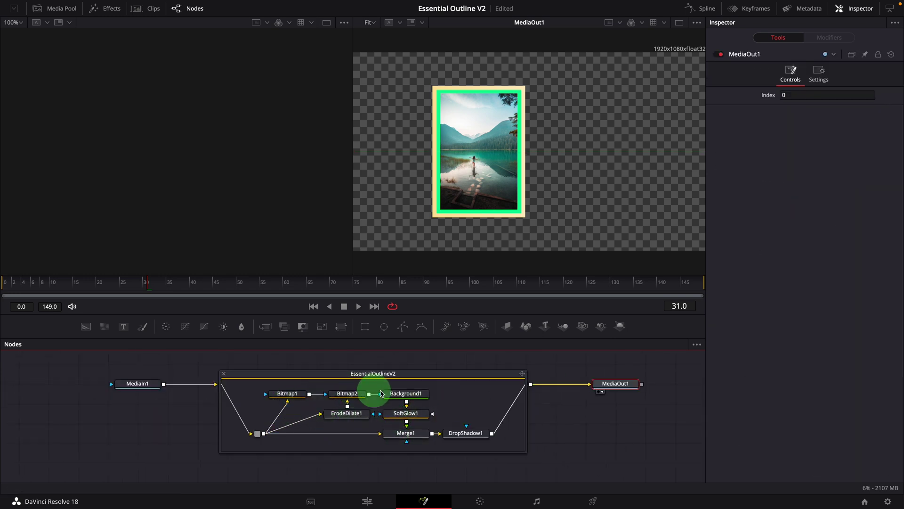